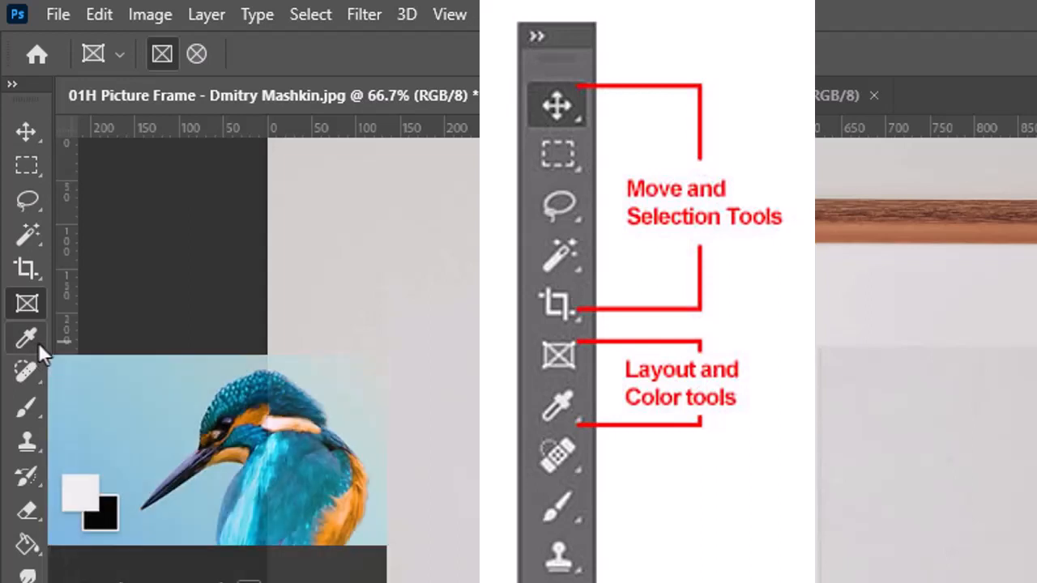
Draw a rectangular frame of about 677 by 912 px over the grey area inside the picture frame's mat using the Frame tool.
left_click(38, 343)
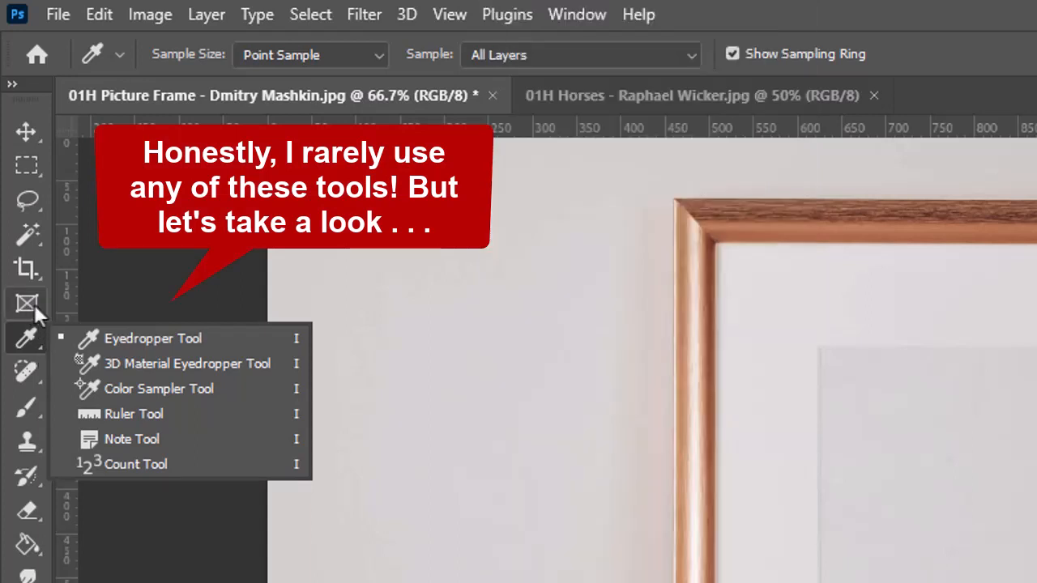
left_click(34, 303)
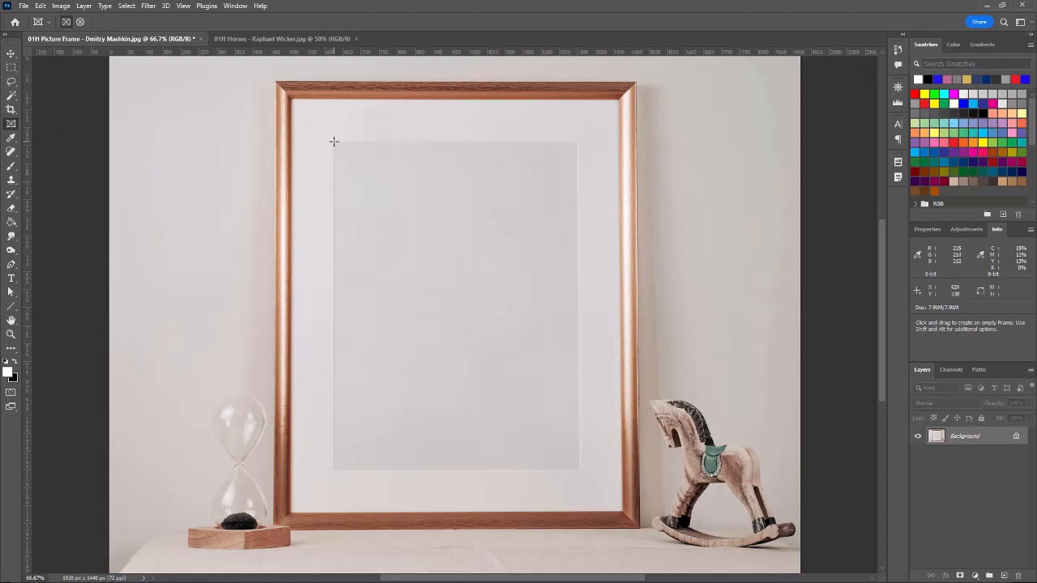
left_click_drag(333, 142, 578, 469)
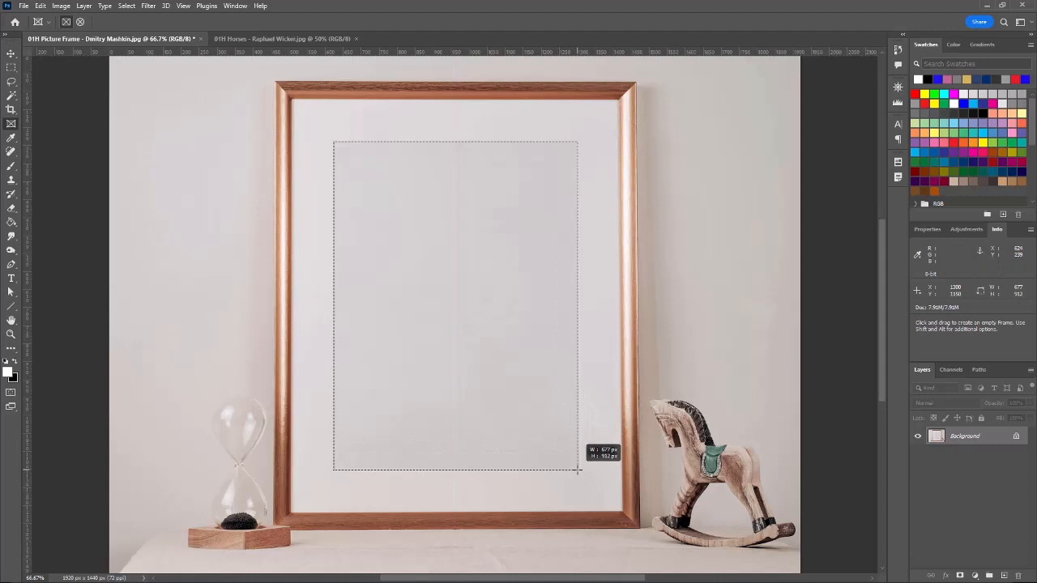
left_click_drag(577, 469, 577, 468)
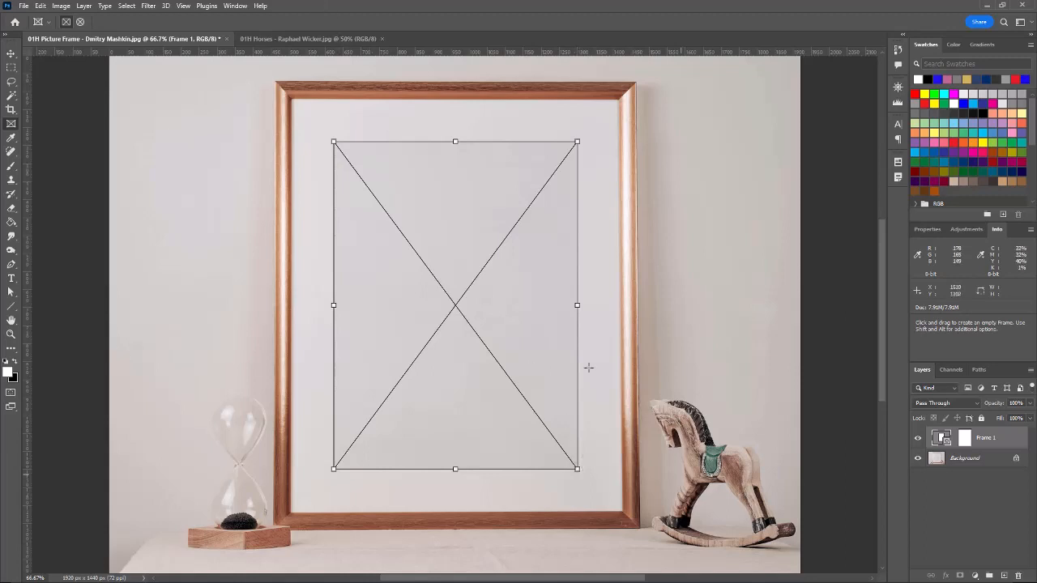
Copy the entire horses photo from its own document and paste it into the rectangular frame in the picture frame document.
left_click(302, 39)
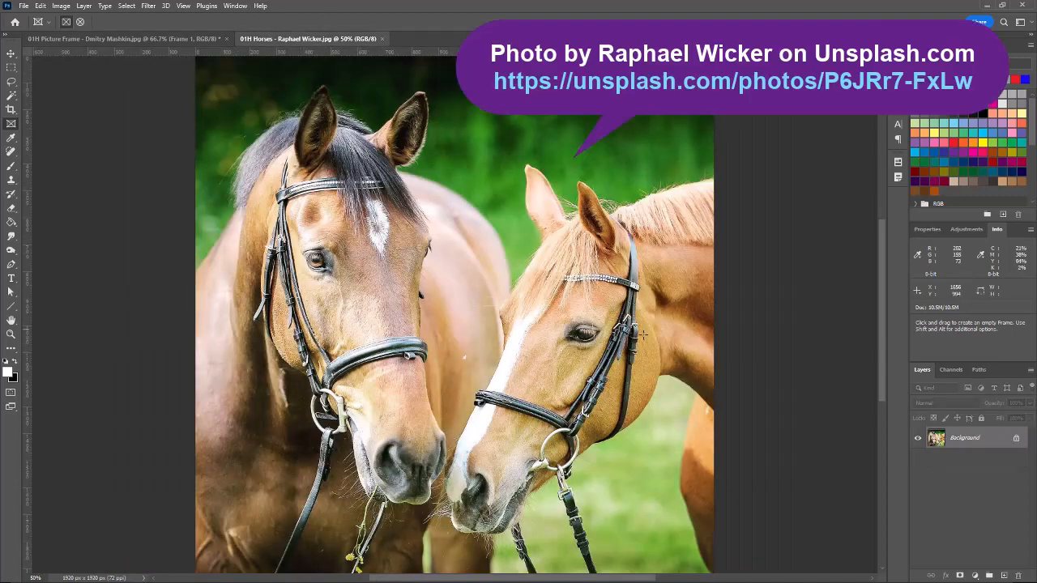
key("ctrl+a")
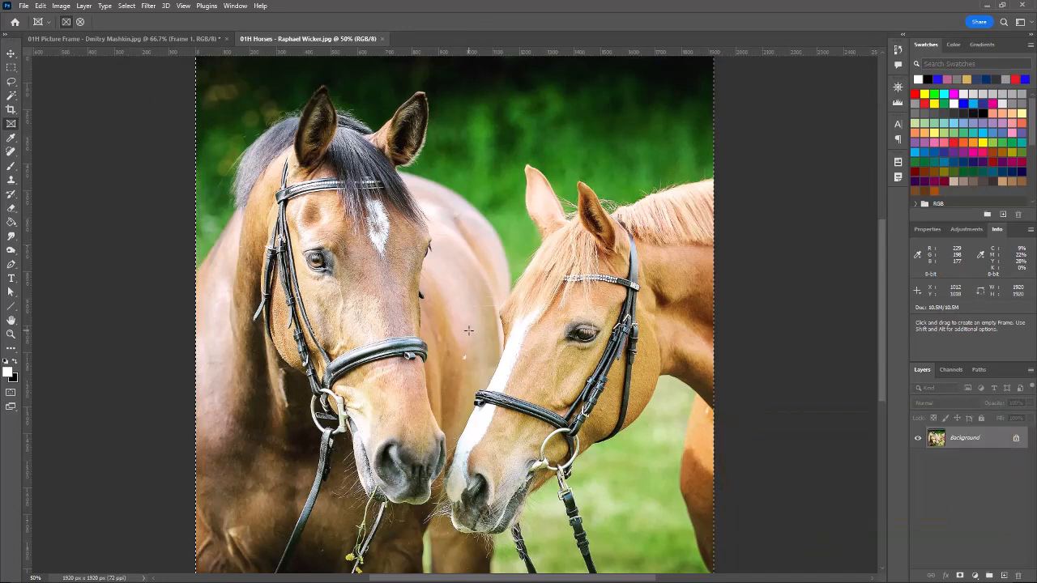
key("ctrl+c")
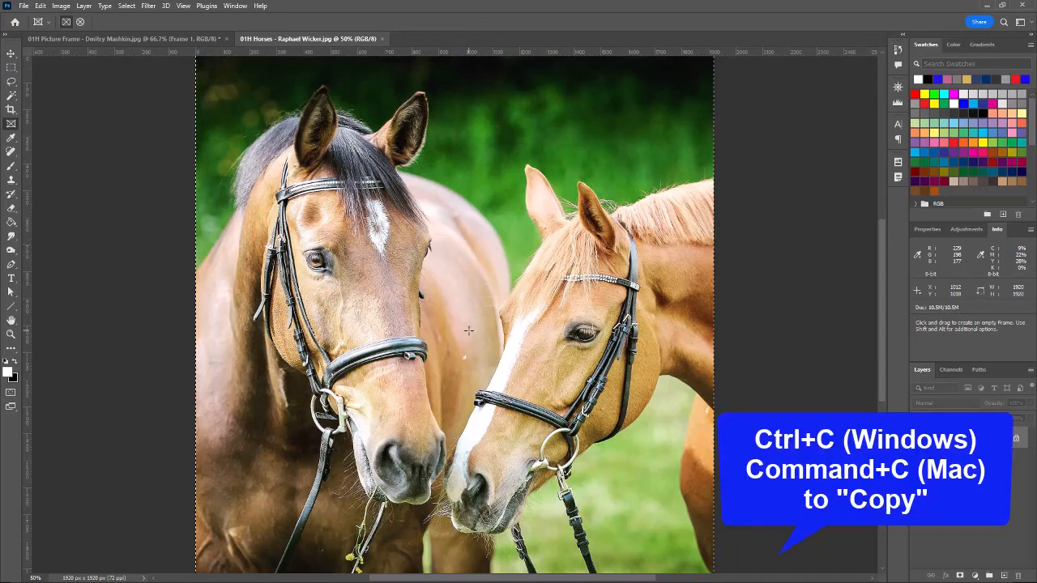
left_click(132, 39)
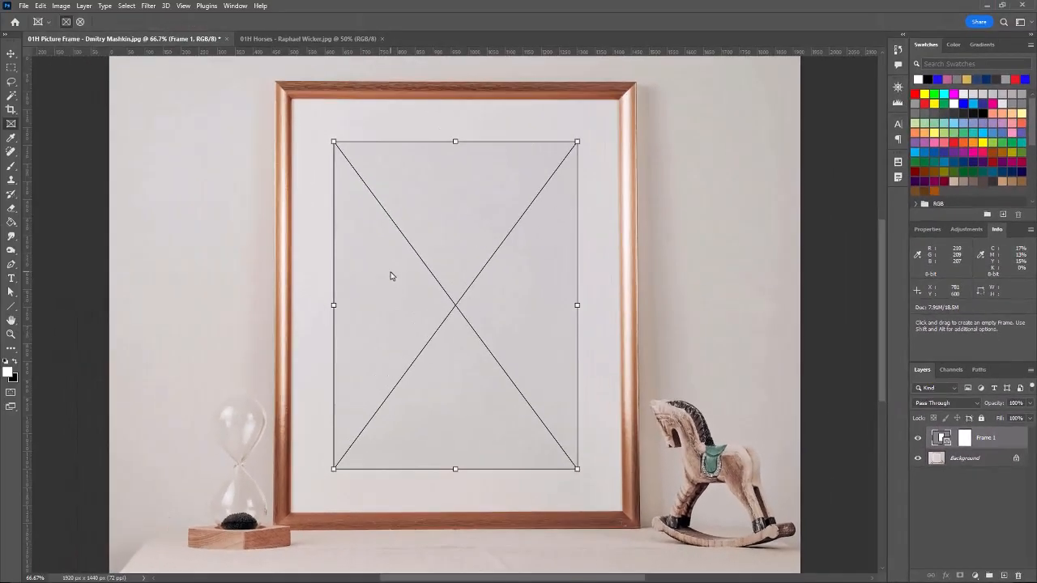
key("ctrl+v")
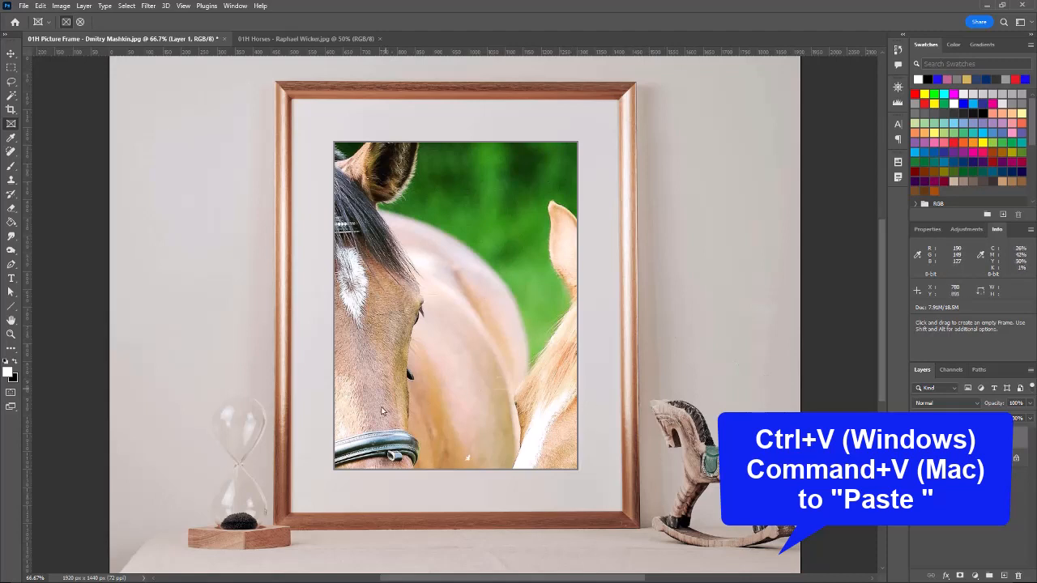
Scale the pasted horses photo to about 49.3% and reposition it so both horses' heads sit within the frame.
left_click(41, 6)
mouse_move(57, 252)
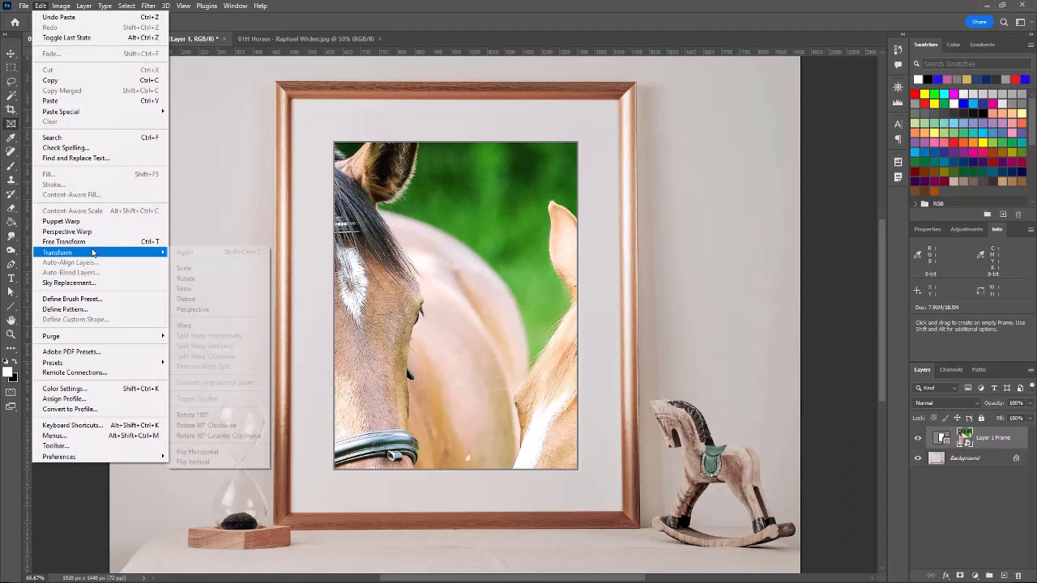
left_click(185, 268)
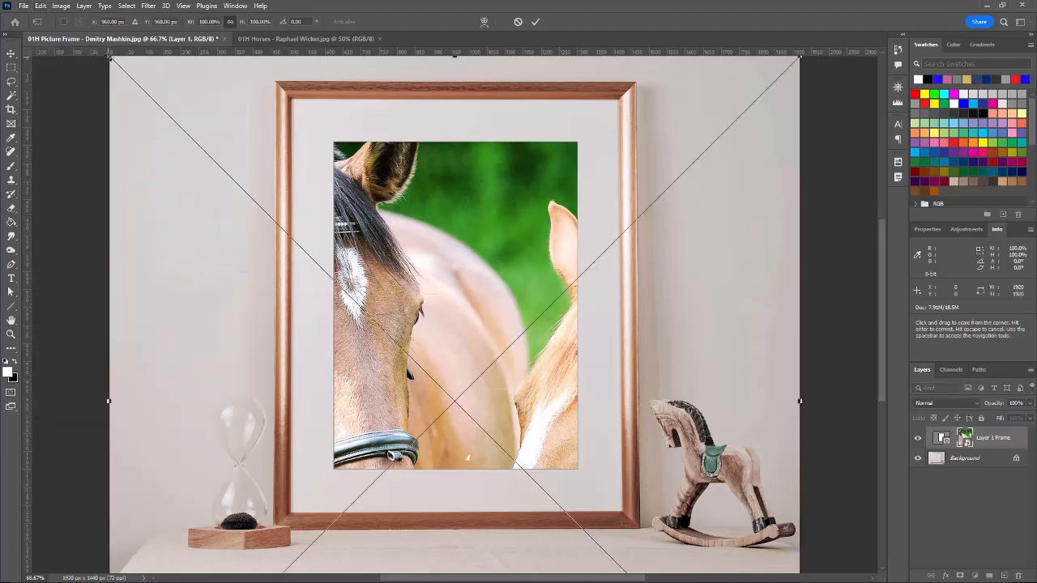
left_click_drag(110, 58, 414, 310)
left_click_drag(515, 383, 415, 186)
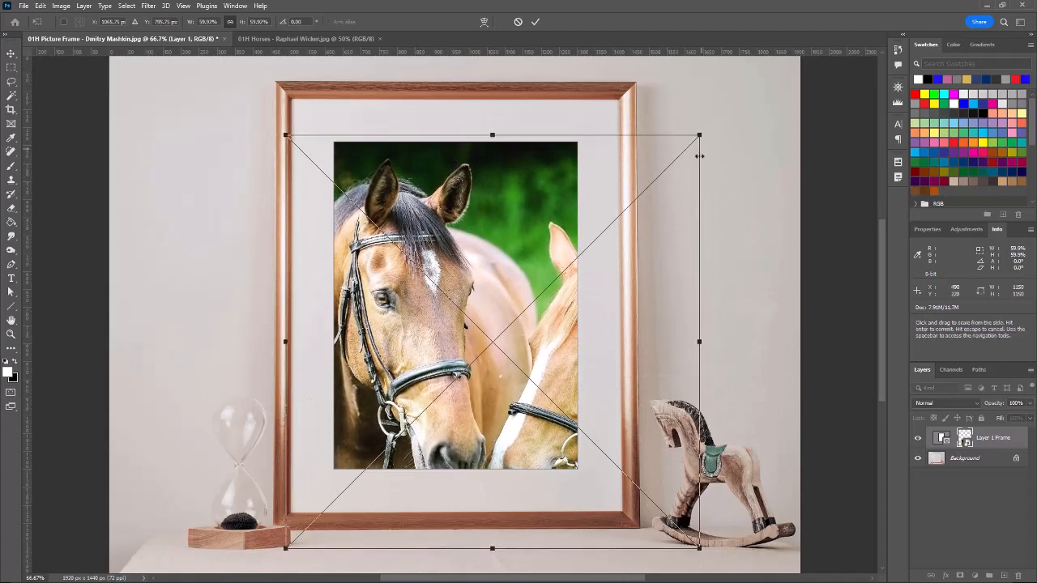
left_click_drag(699, 548, 627, 472)
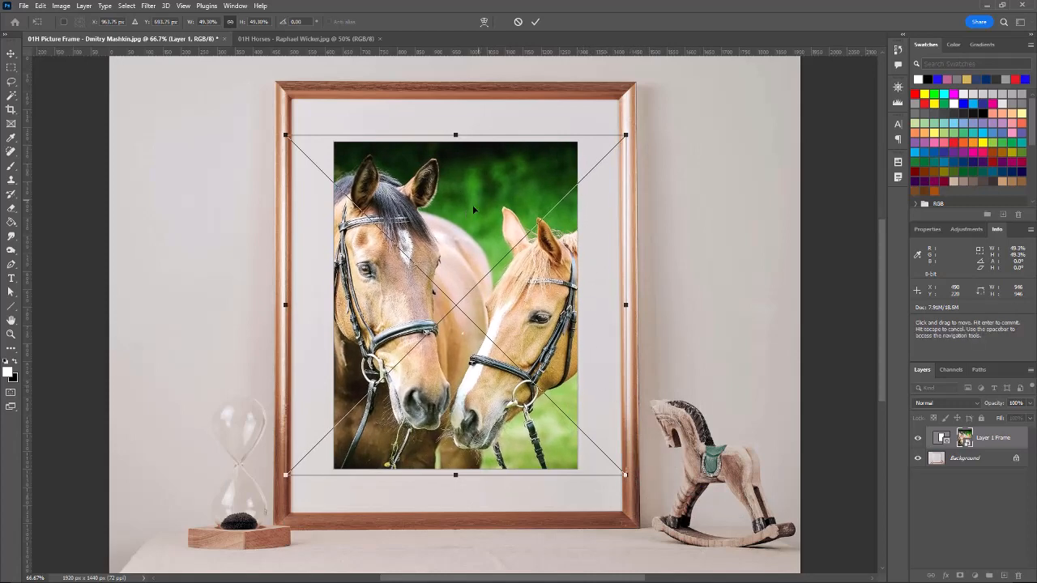
mouse_move(494, 306)
left_mouse_down()
mouse_move(482, 302)
mouse_move(490, 296)
left_mouse_up()
key("Return")
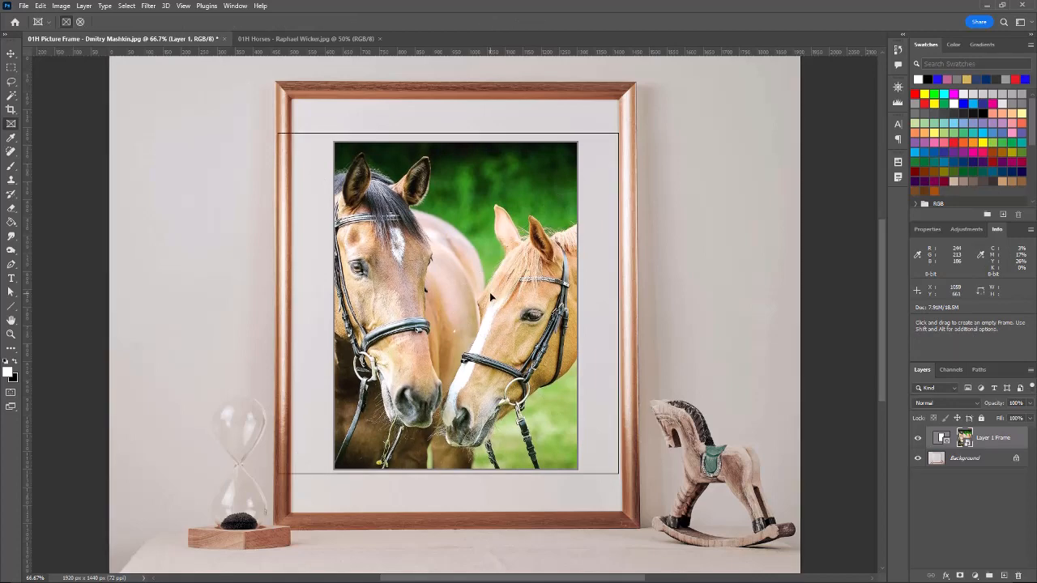
With the Background layer selected, draw a tall elliptical frame on the wall above the hourglass.
left_click(971, 463)
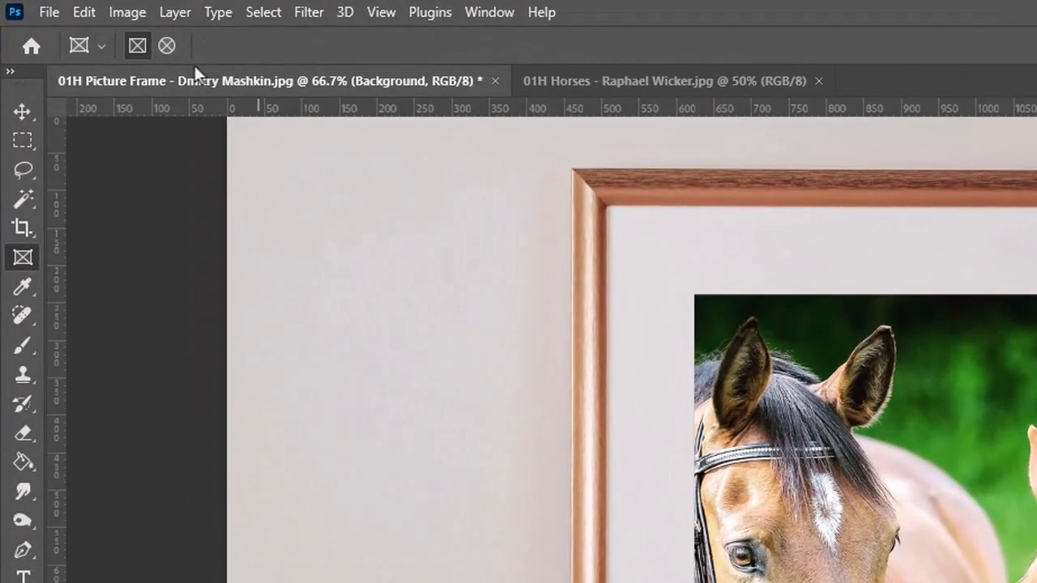
left_click(165, 48)
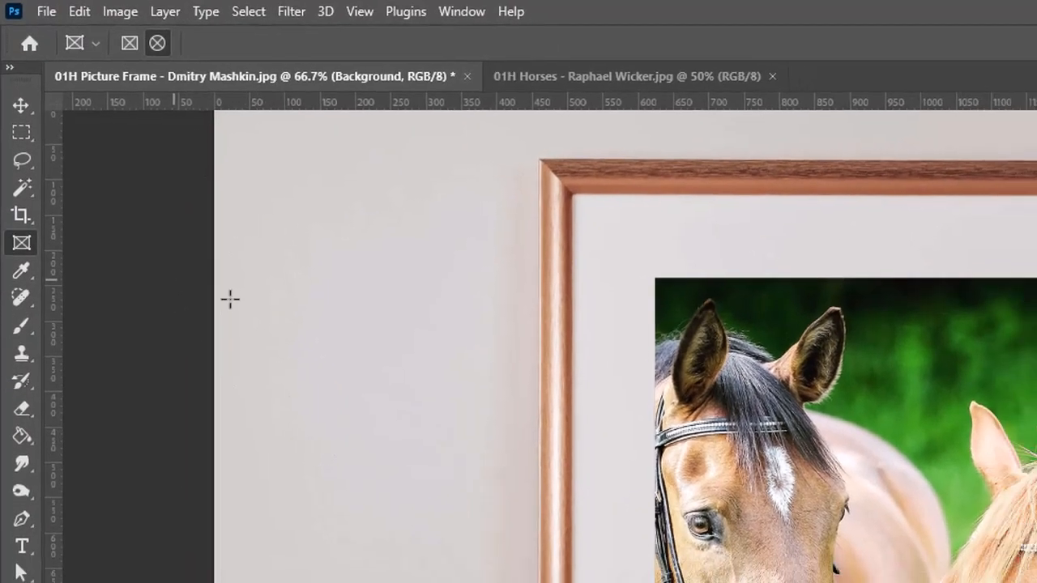
left_click_drag(282, 331, 368, 506)
left_click_drag(205, 280, 280, 410)
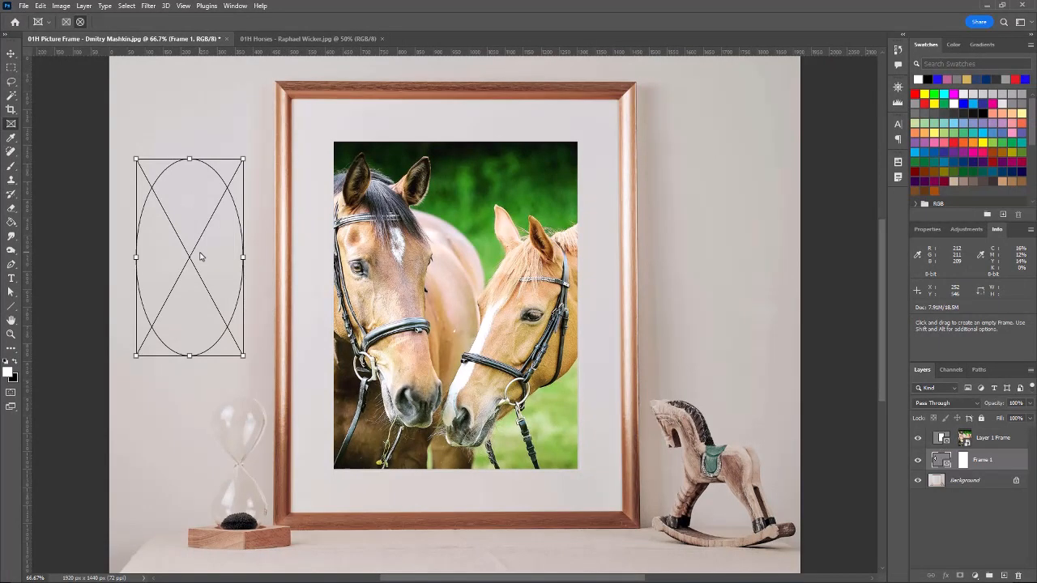
Paste the horses photo into the elliptical frame, shift it to show the horse's eye, and delete that frame layer.
key("ctrl+v")
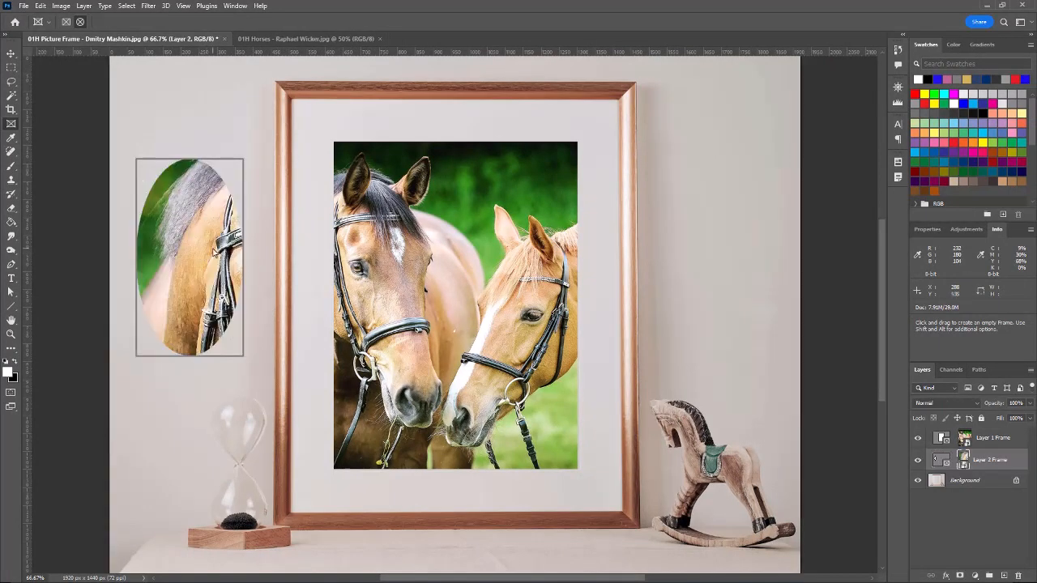
left_click_drag(214, 253, 139, 192)
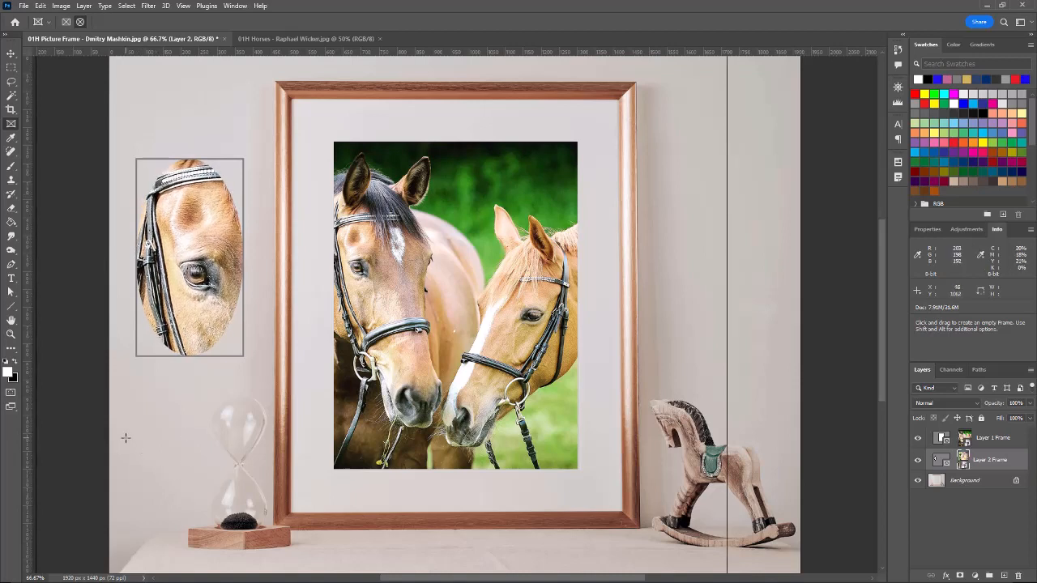
left_click_drag(992, 460, 1020, 576)
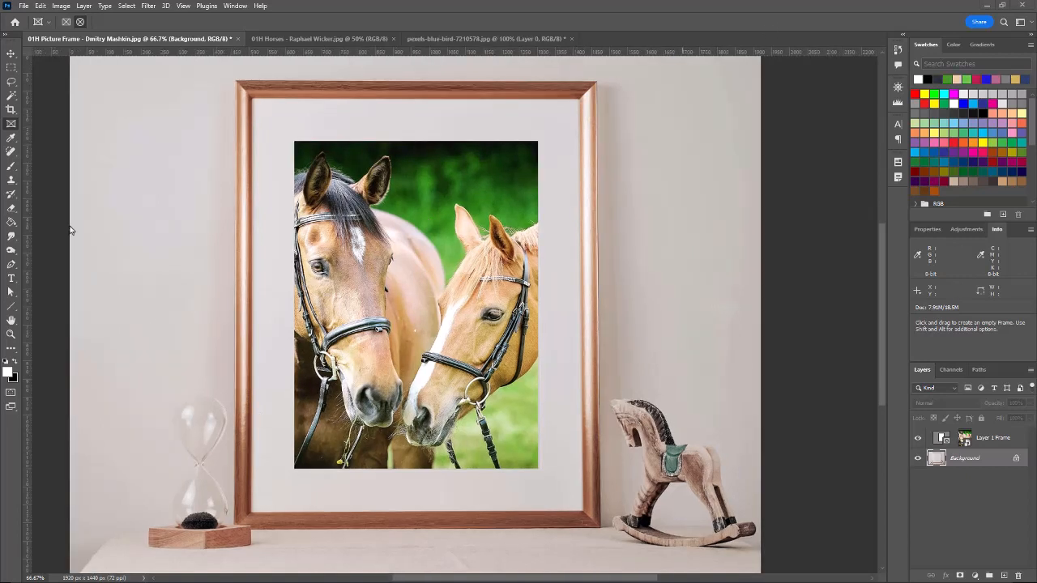
Activate the Eyedropper tool, reset the foreground and background colors to their defaults, and swap them back and forth.
left_click(14, 141)
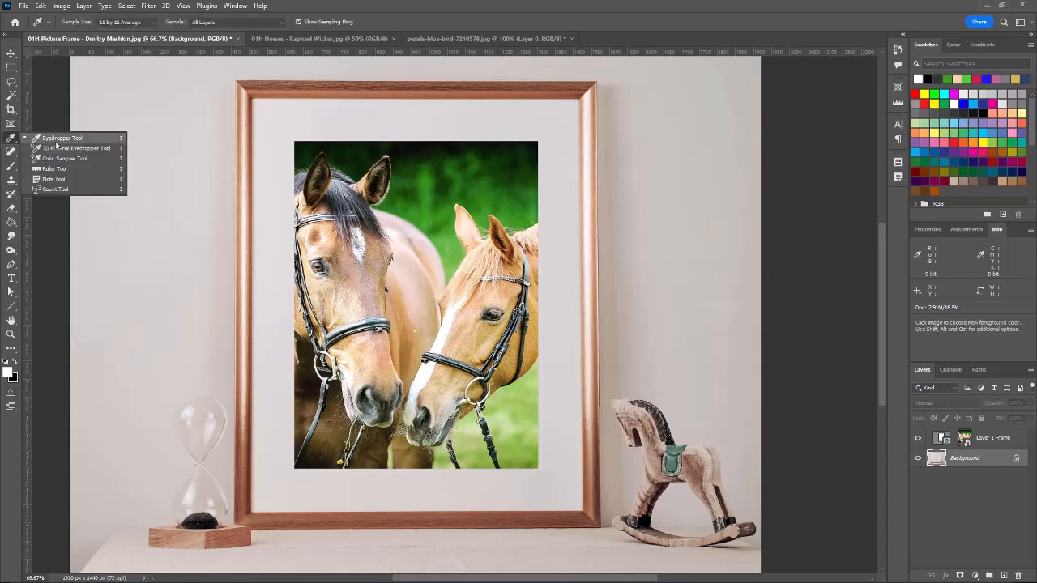
left_click(11, 141)
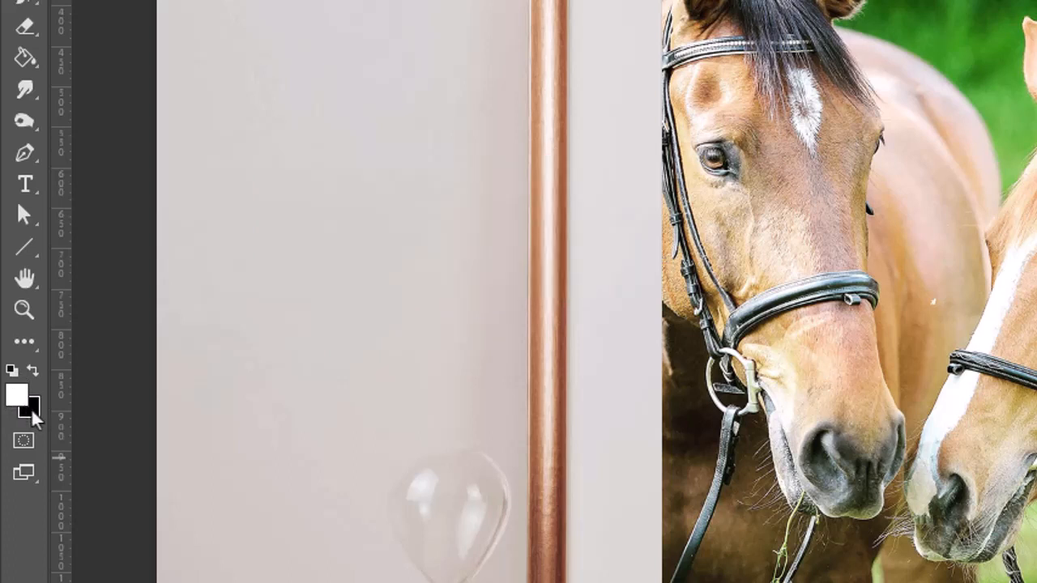
left_click(12, 373)
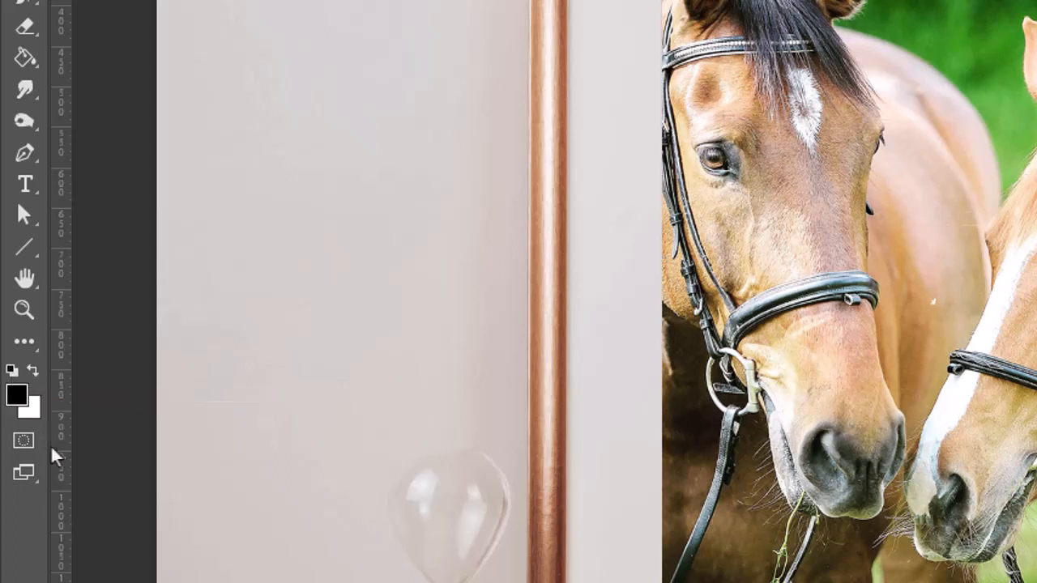
left_click(34, 372)
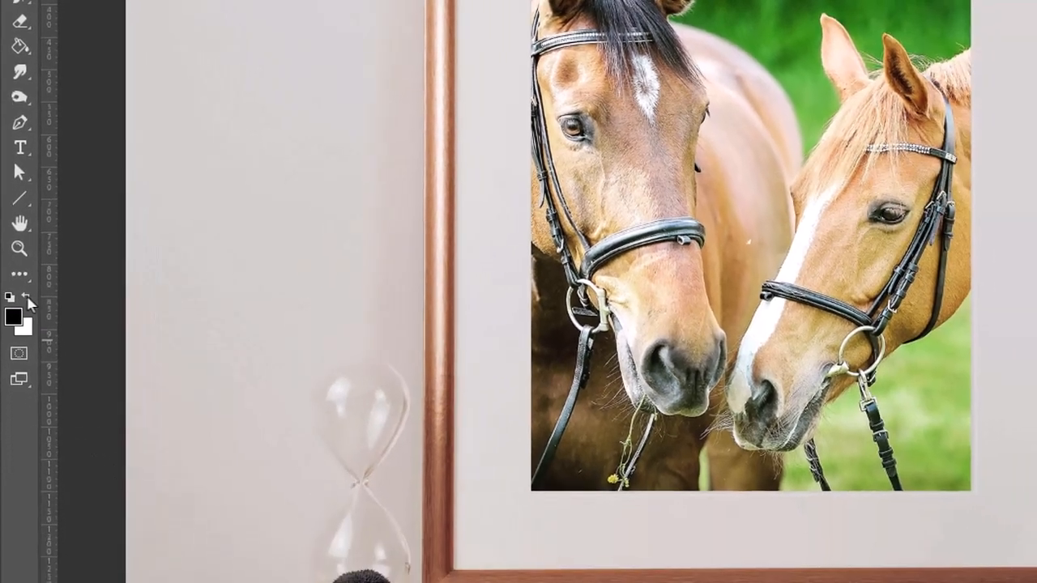
left_click(36, 363)
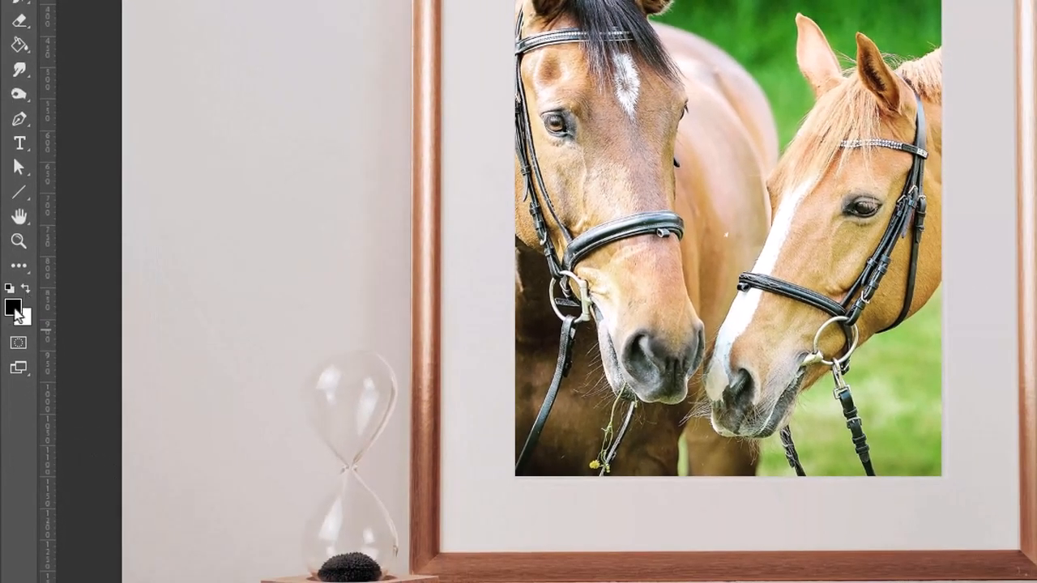
Try several blue shades at hue 240° for the foreground color and set it to 3a3ab9.
left_click(14, 309)
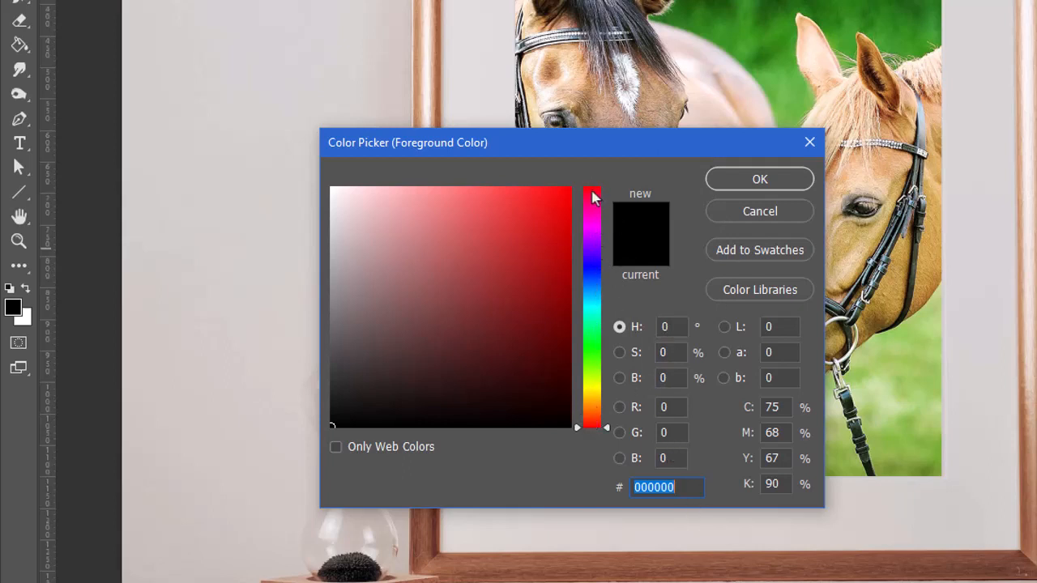
left_click(593, 267)
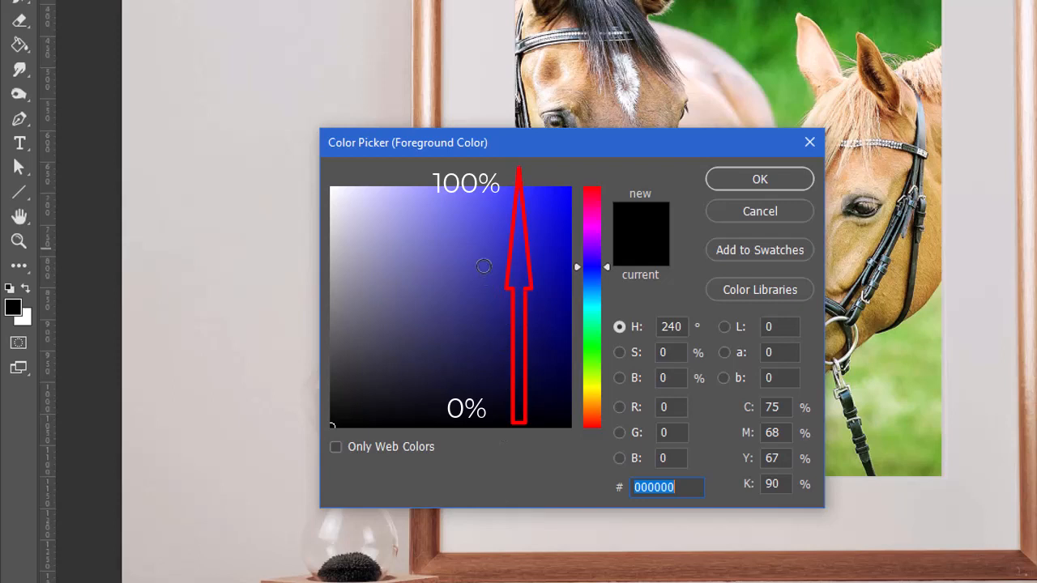
left_click(483, 267)
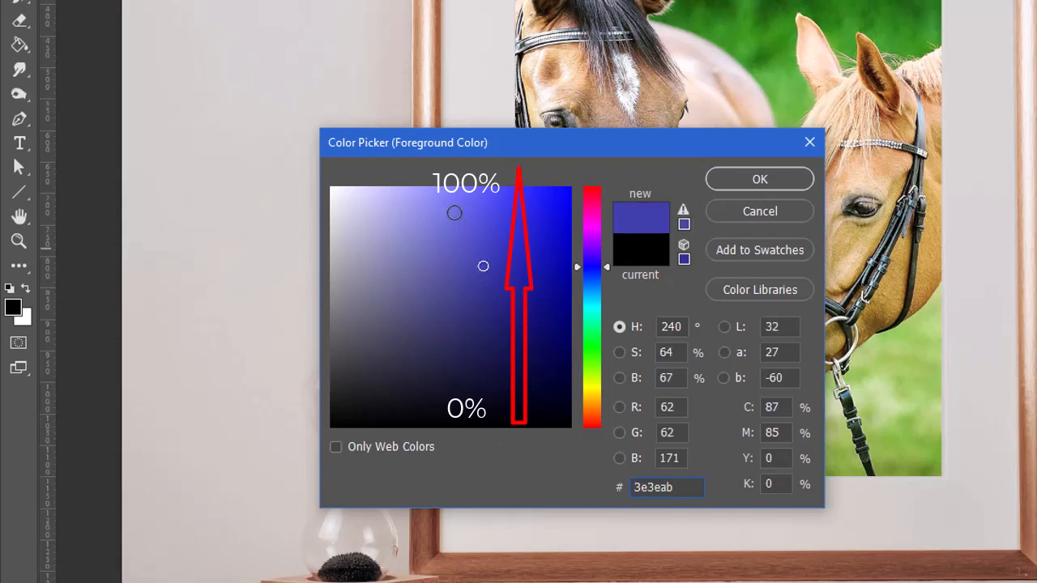
left_click(443, 207)
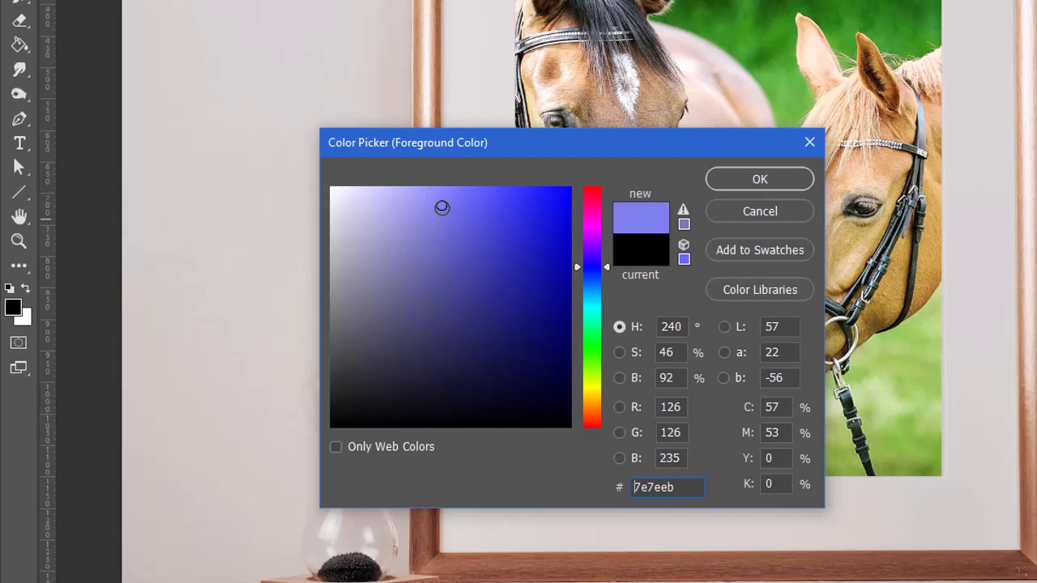
left_click(458, 403)
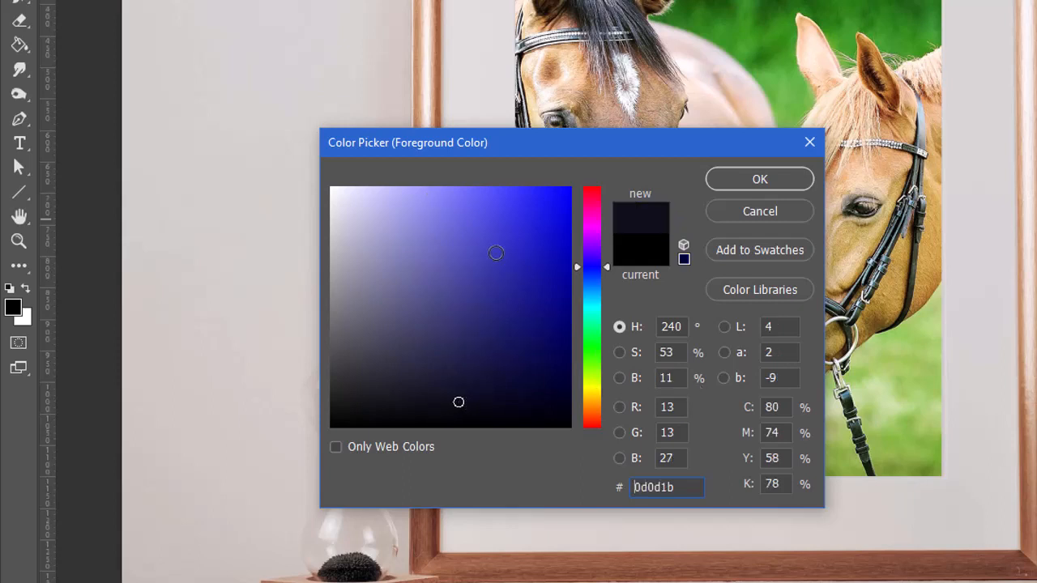
left_click(495, 253)
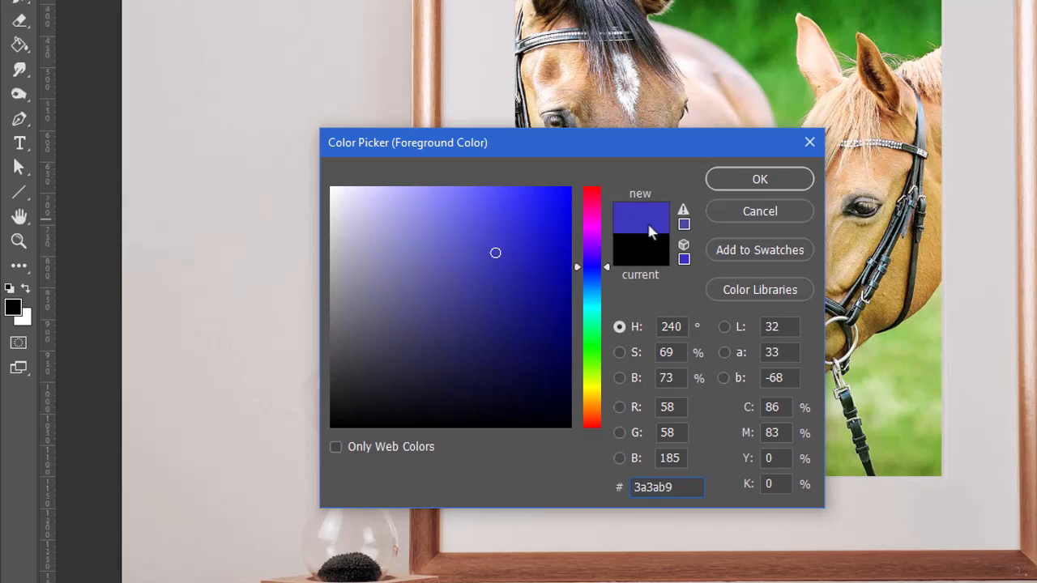
left_click(760, 180)
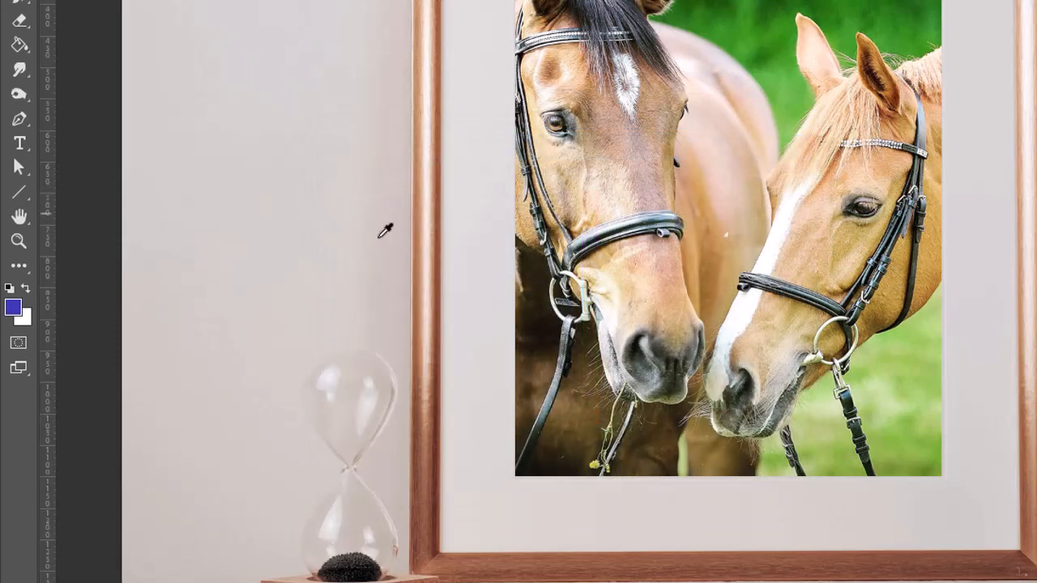
Set the background color to the pink shade c33c92.
left_click(24, 325)
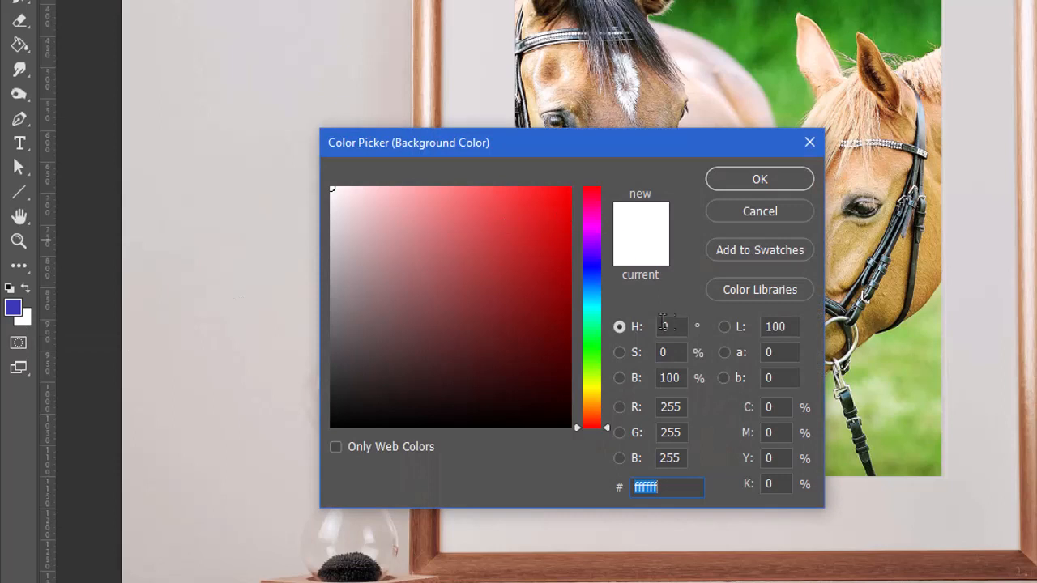
left_click(592, 212)
left_click(496, 244)
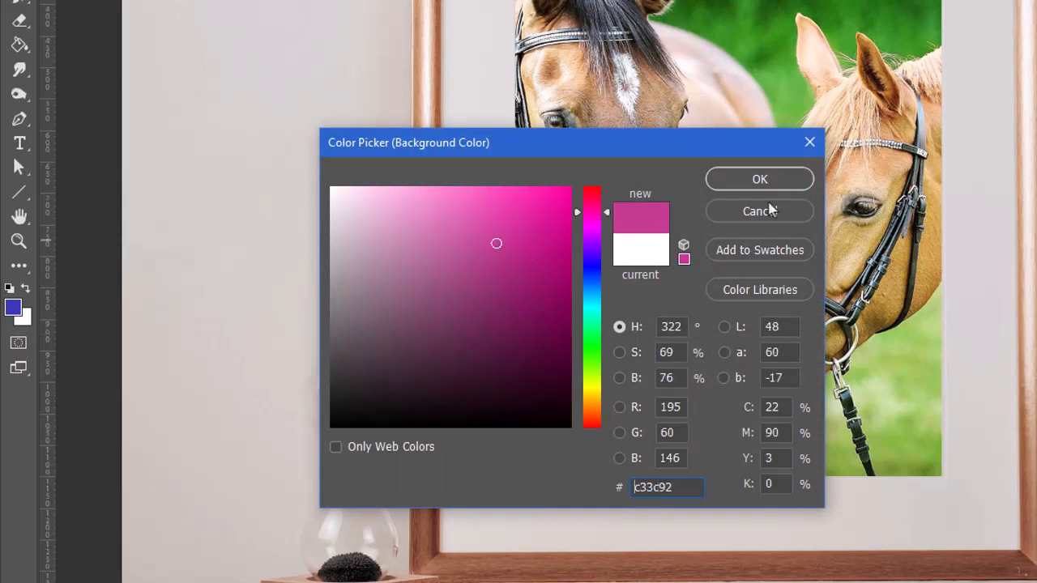
left_click(773, 179)
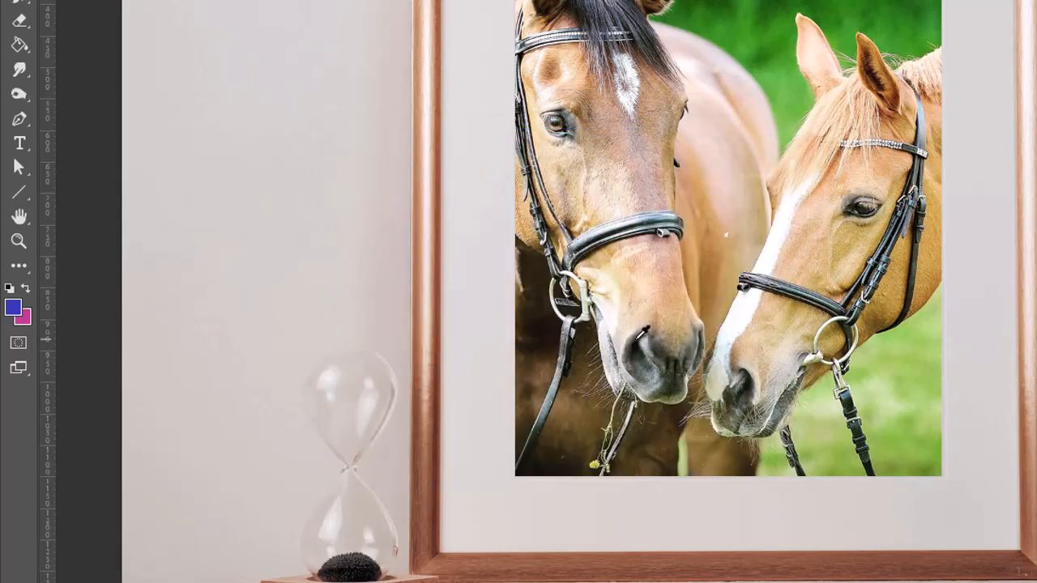
Reset the foreground and background colors to defaults, and sample the horse's tan coat as foreground and the green backdrop as background.
left_click(25, 290)
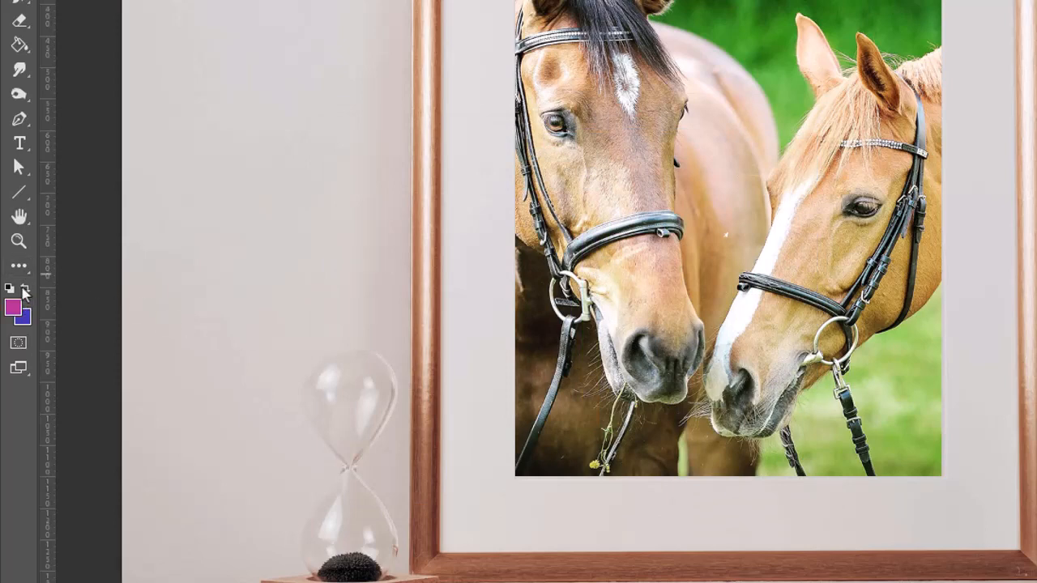
left_click(9, 288)
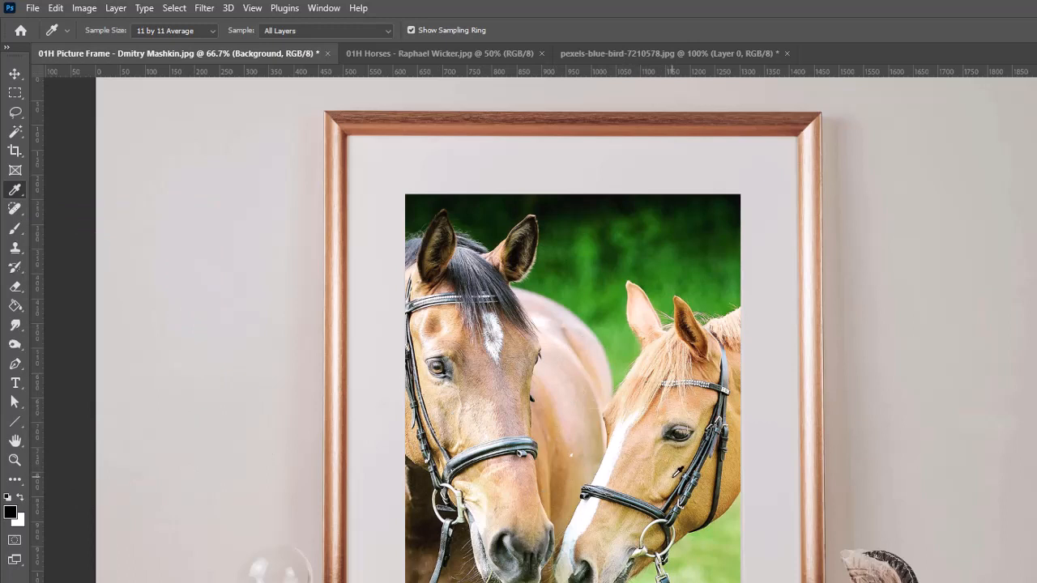
left_click(674, 477)
left_click(20, 500)
left_click(592, 290)
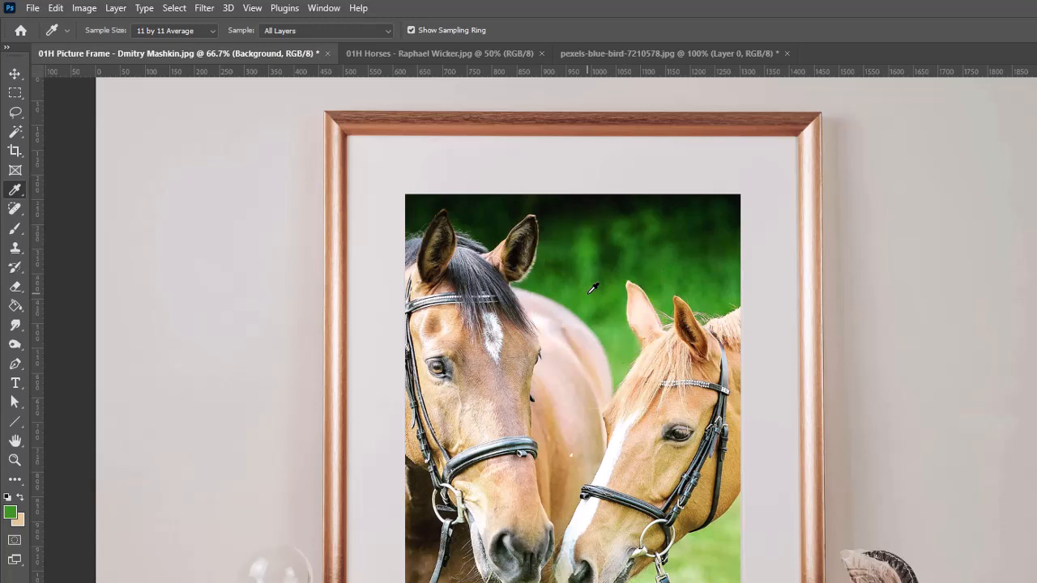
left_click(21, 499)
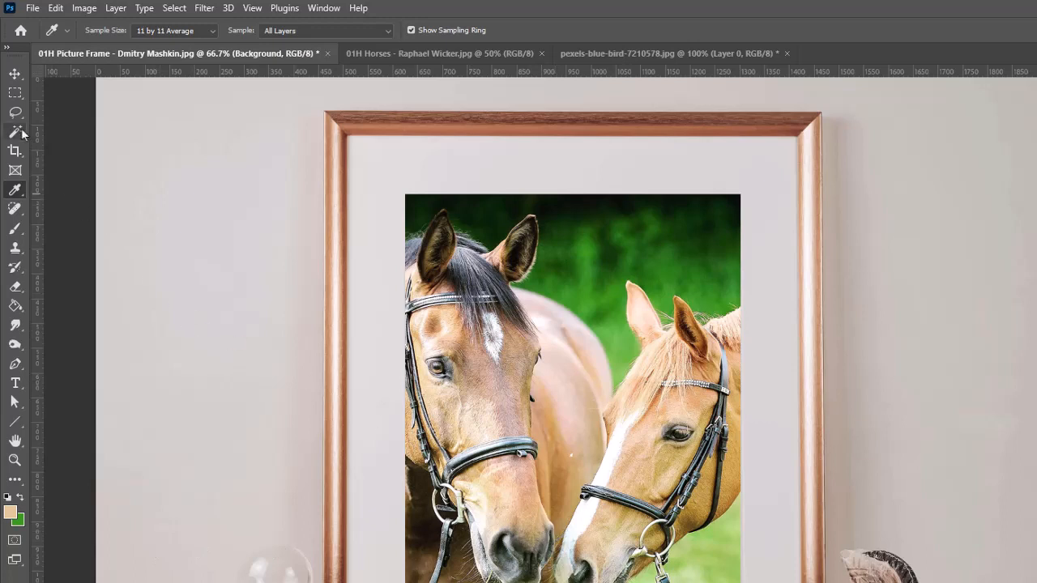
Try the 3D Material Eyedropper tool and switch to the Color Sampler tool.
right_click(22, 197)
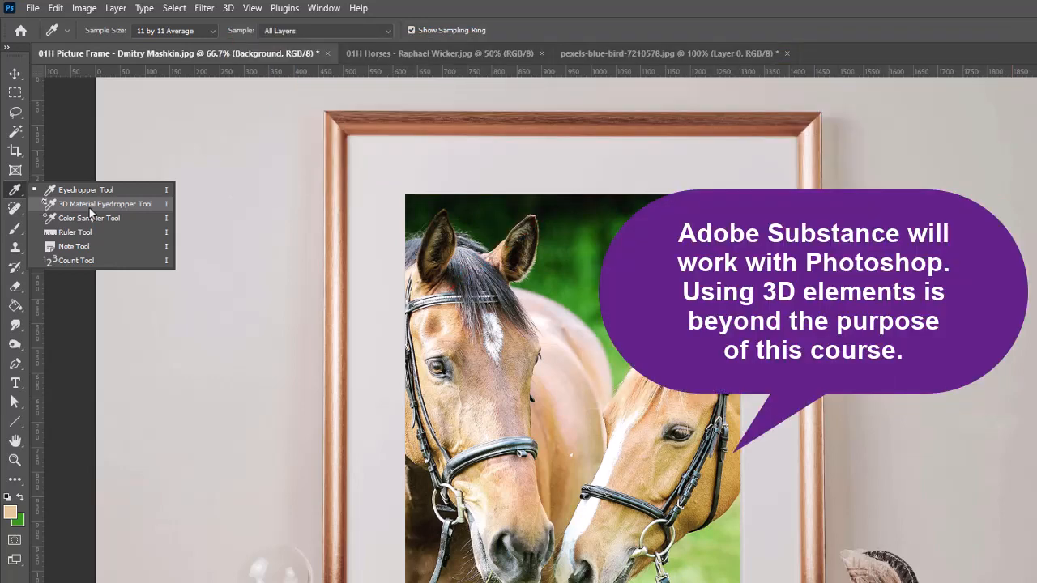
left_click(91, 205)
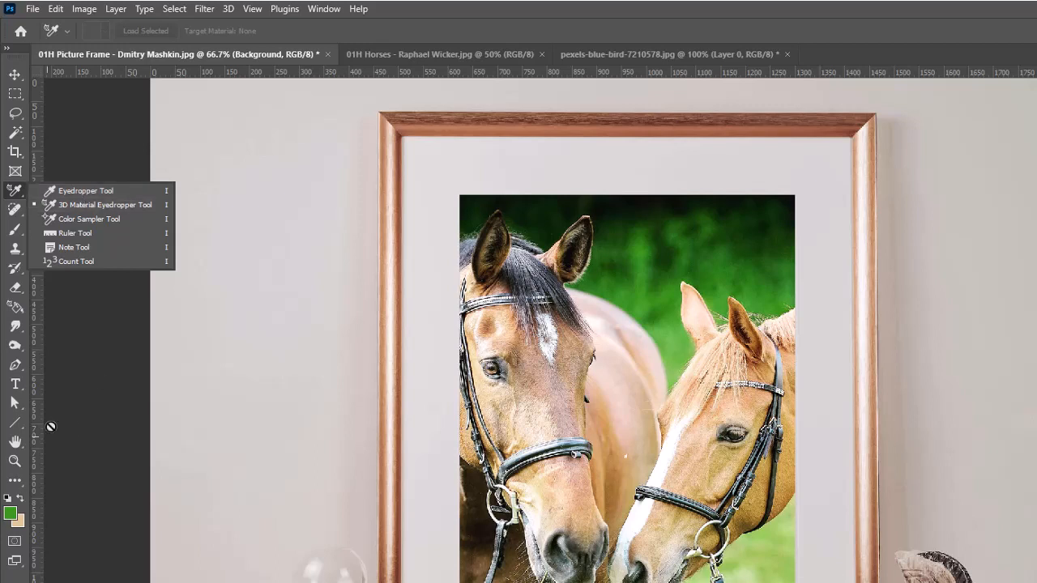
left_click(90, 226)
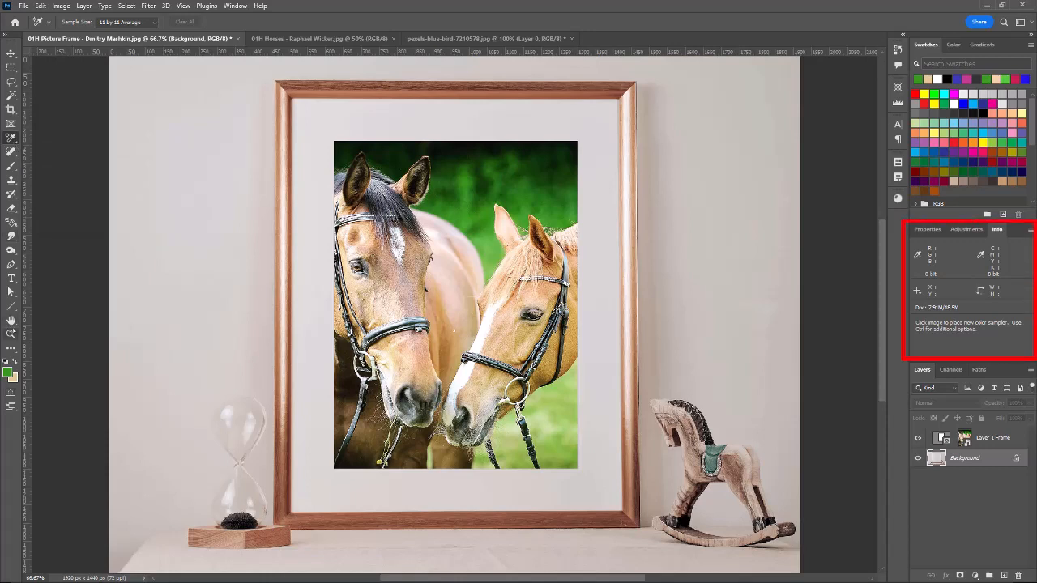
Zoom in to pixel level on the darker horse's forehead and sample its brown as the foreground color with the Eyedropper tool.
left_click(10, 334)
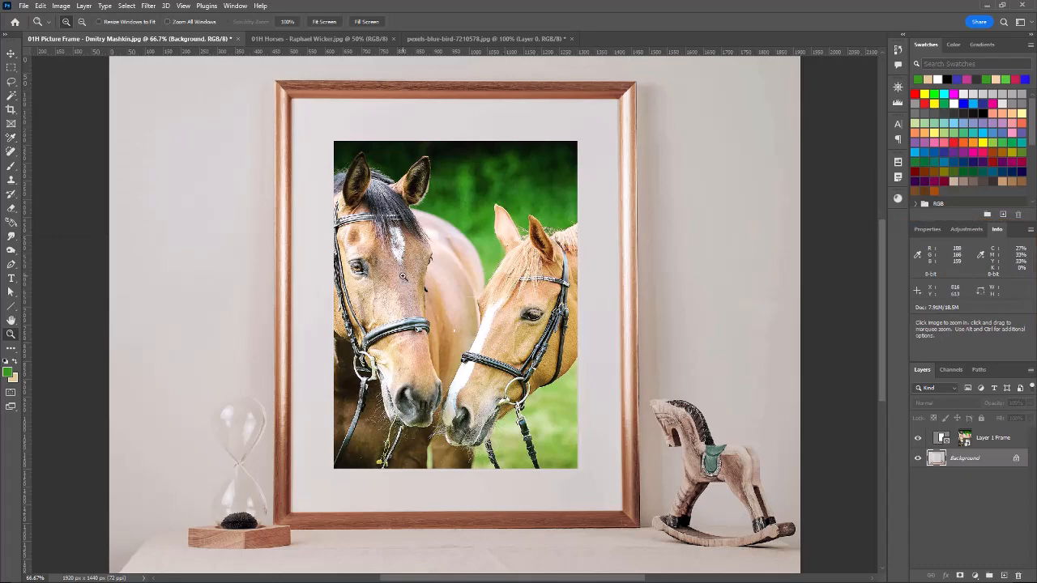
left_click_drag(402, 276, 401, 271)
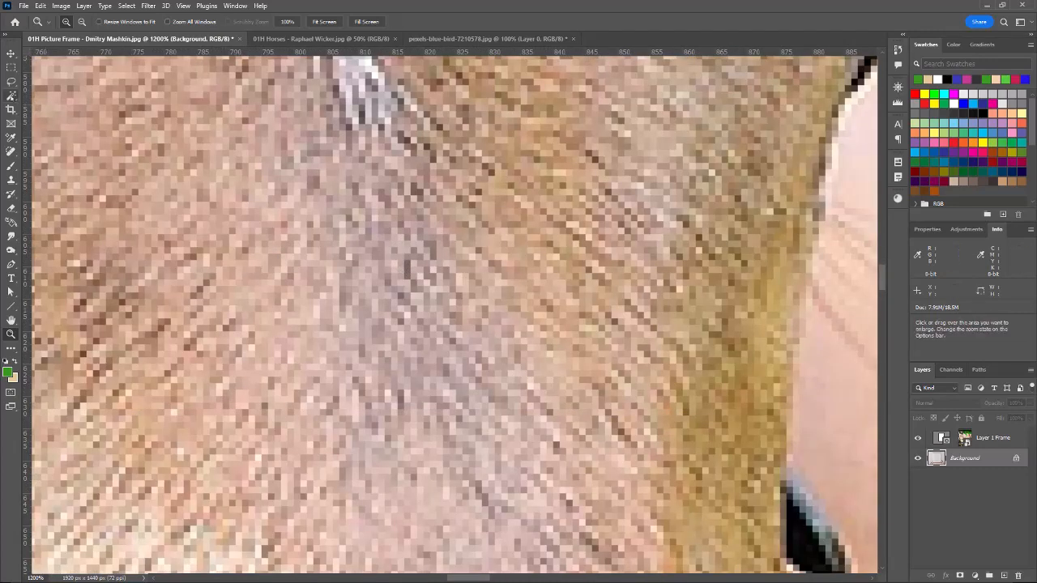
left_click(11, 137)
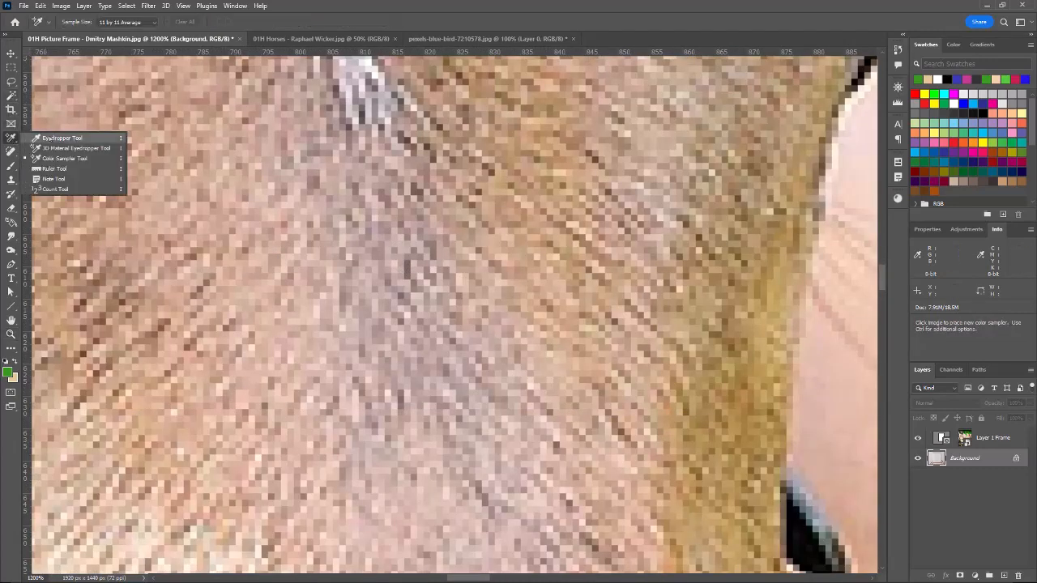
left_click(65, 143)
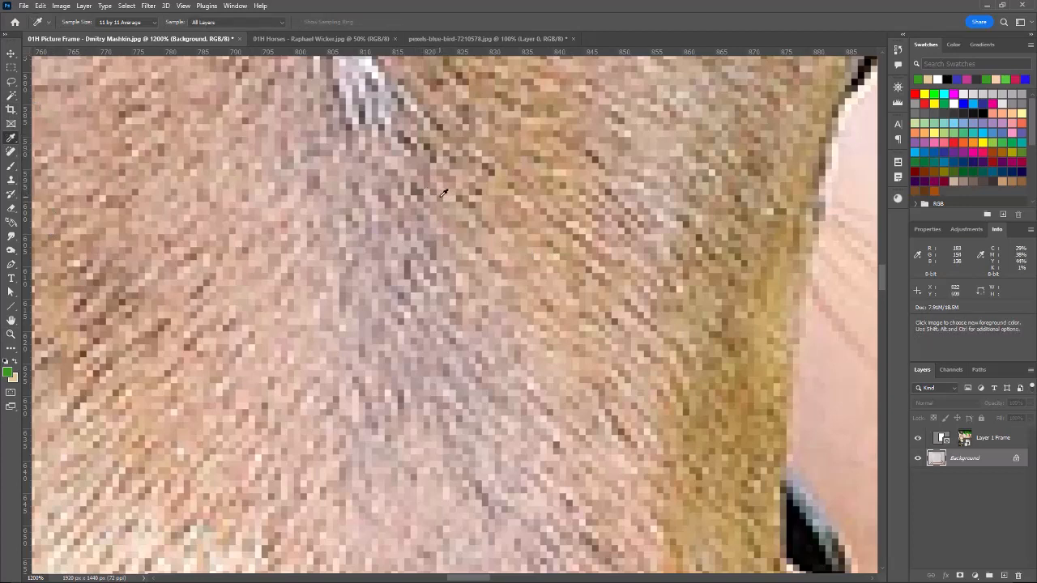
left_click(443, 193)
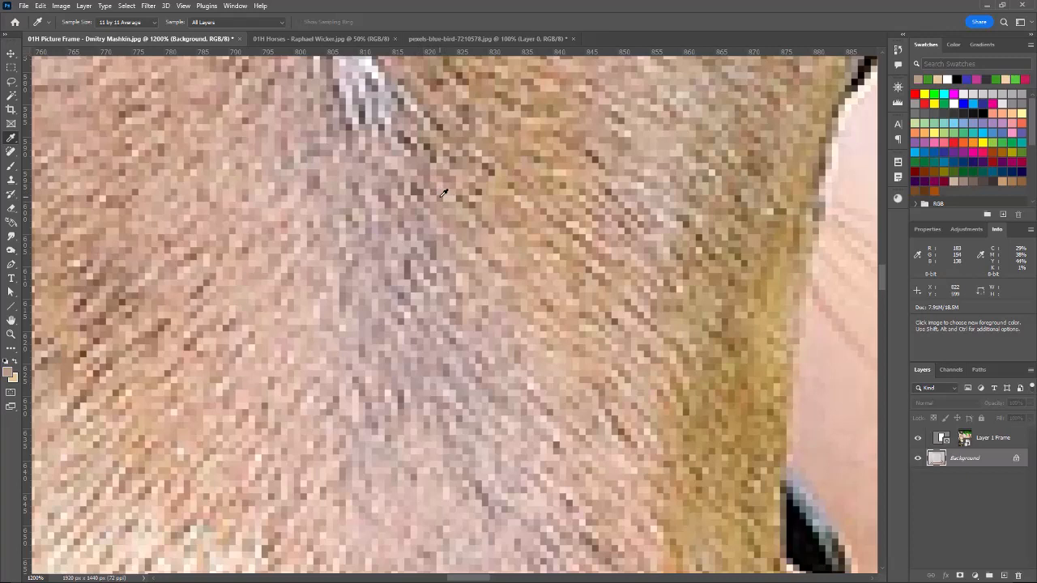
Place a color sampler with a 5 by 5 Average sample size on the darker horse's forehead.
right_click(12, 137)
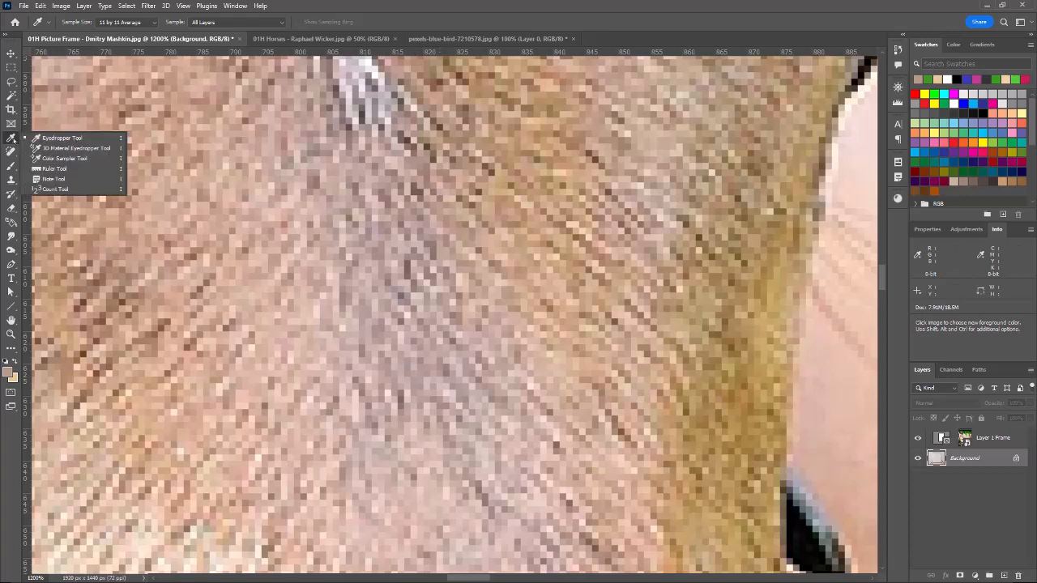
left_click(57, 149)
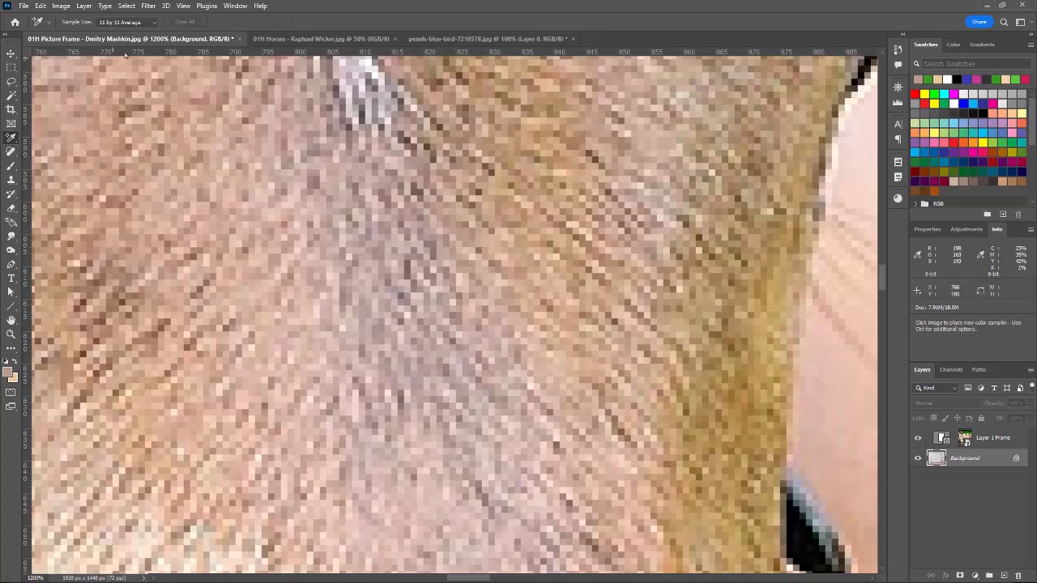
left_click(154, 22)
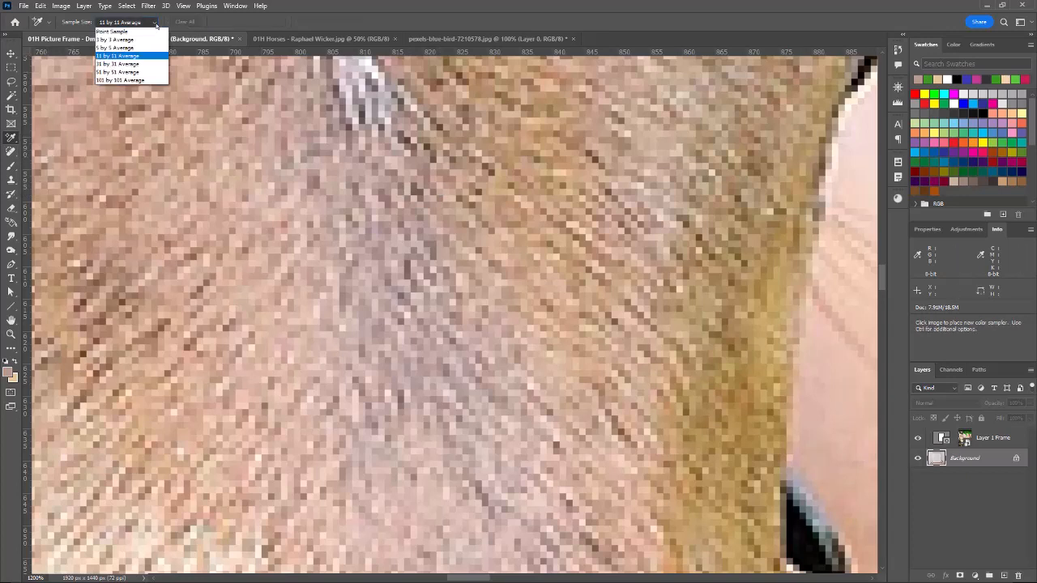
left_click(136, 47)
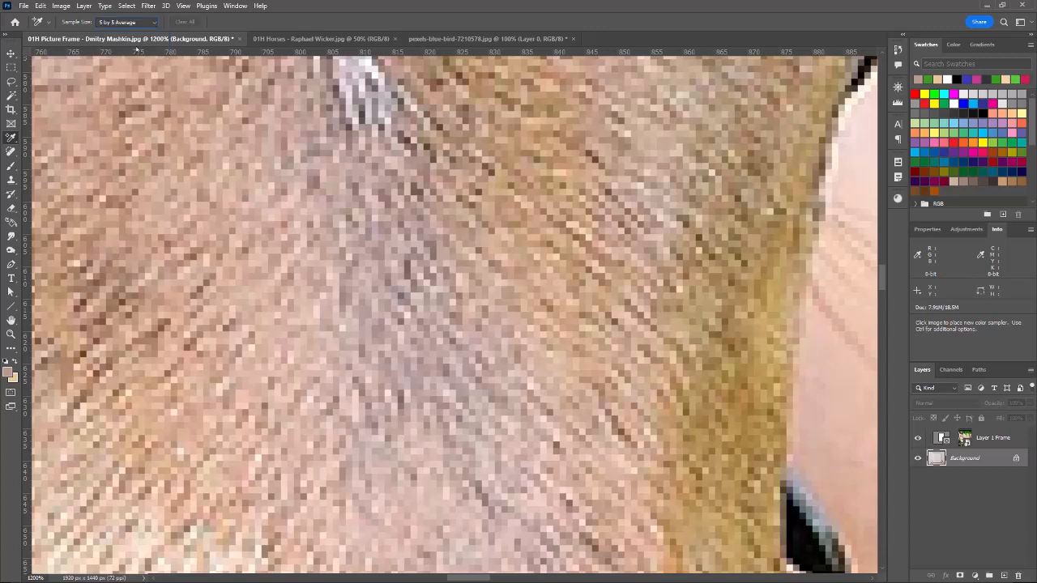
left_click(544, 137)
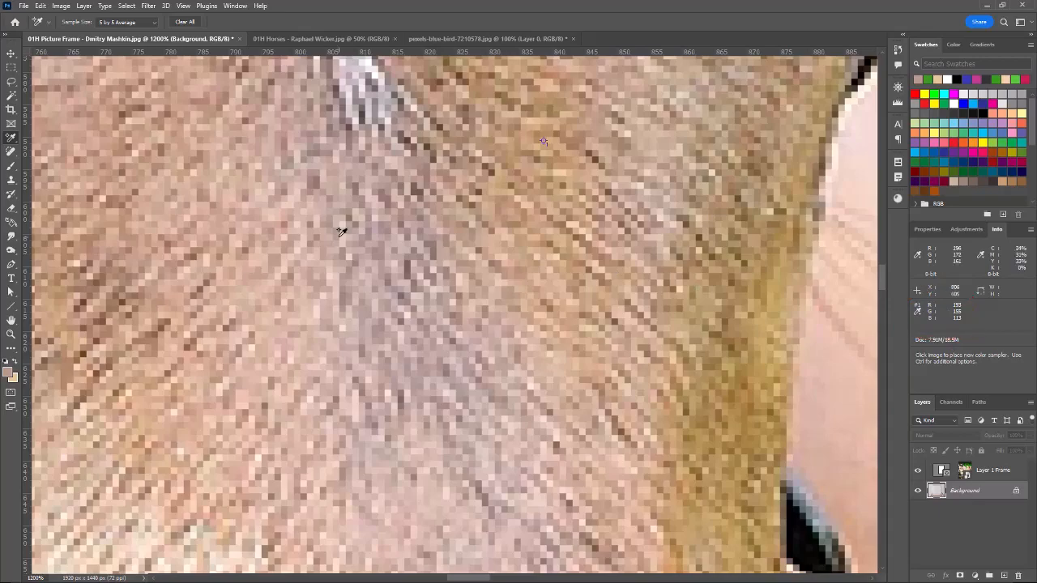
Place a second color sampler on the green backdrop between the two horses.
scroll(641, 292, "up", 1)
scroll(641, 292, "up", 10)
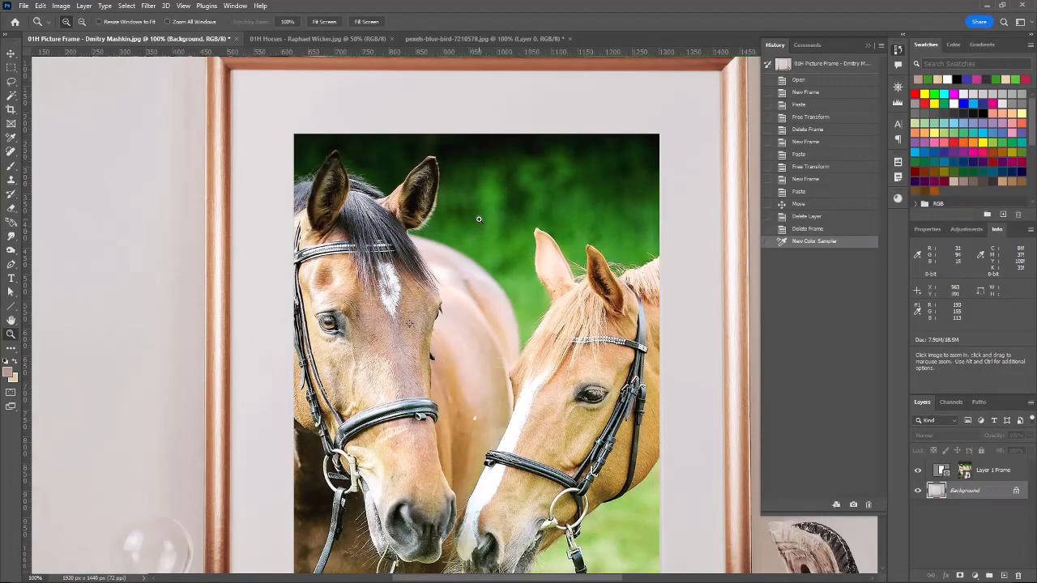
left_click(479, 217)
left_click(479, 217)
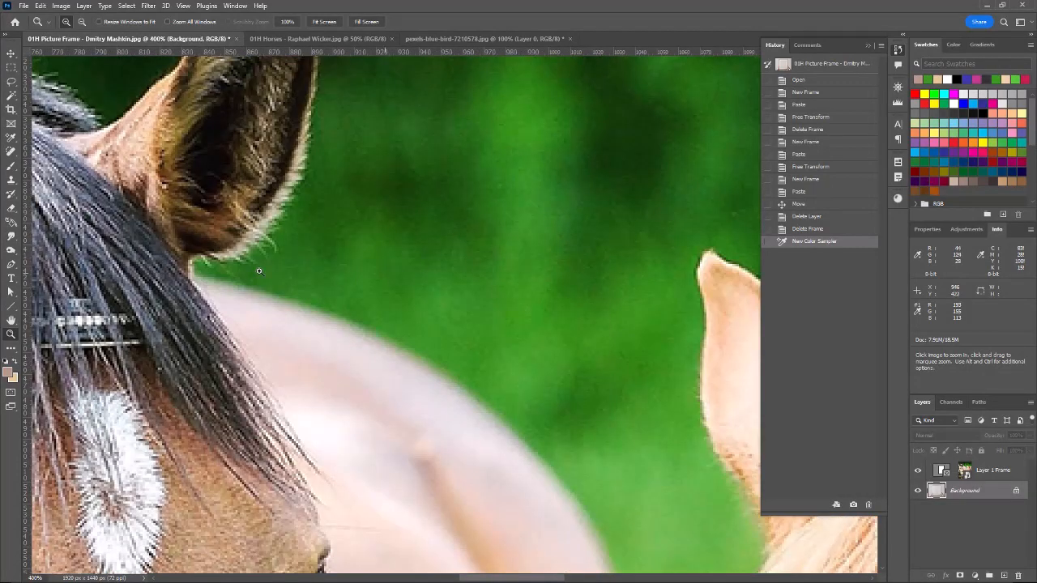
left_click(12, 138)
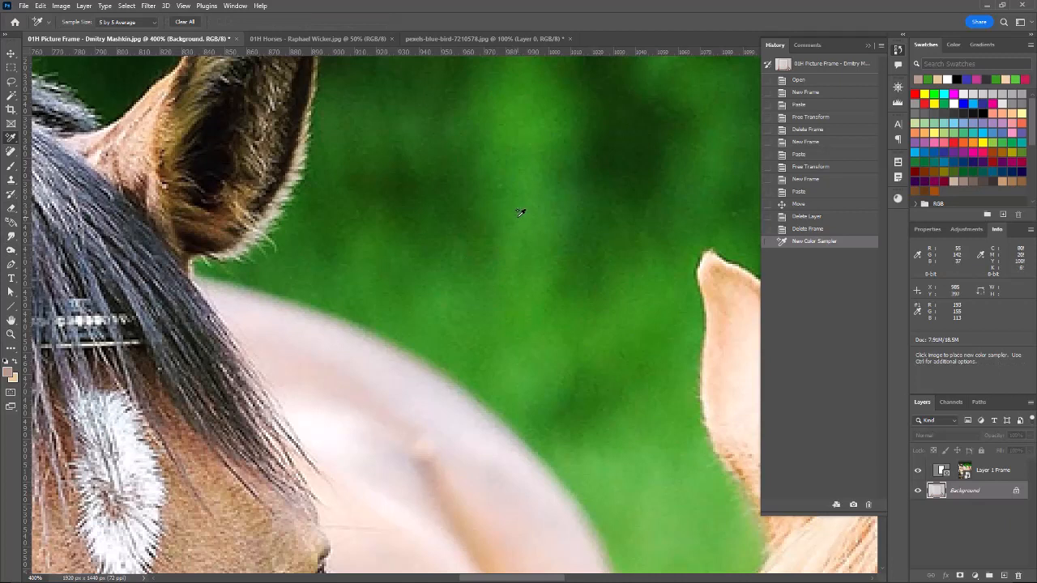
left_click(517, 217)
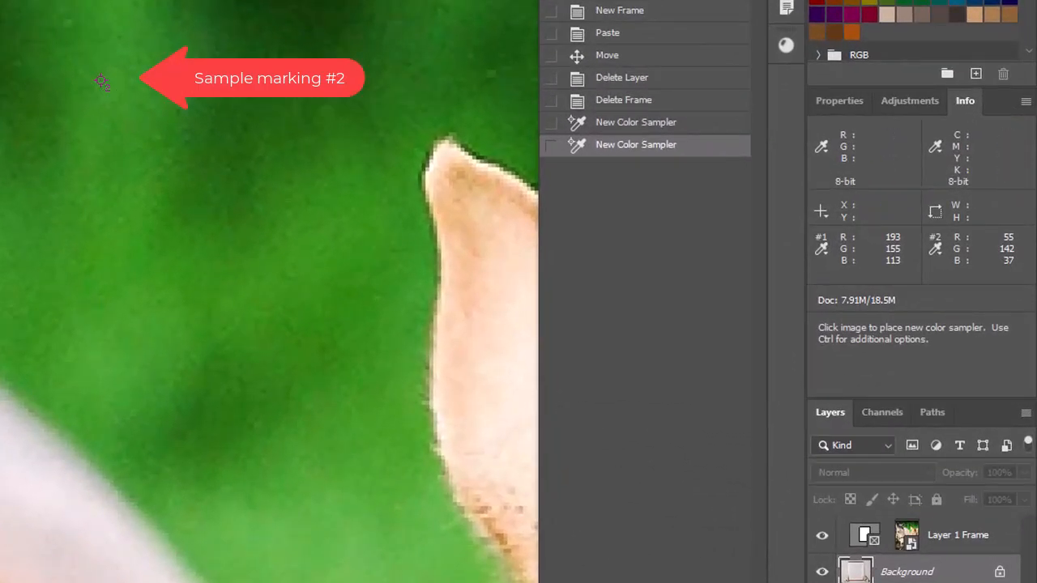
Open the foreground Color Picker and sample the green backdrop at the second color sampler's mark.
key("z")
key("alt")
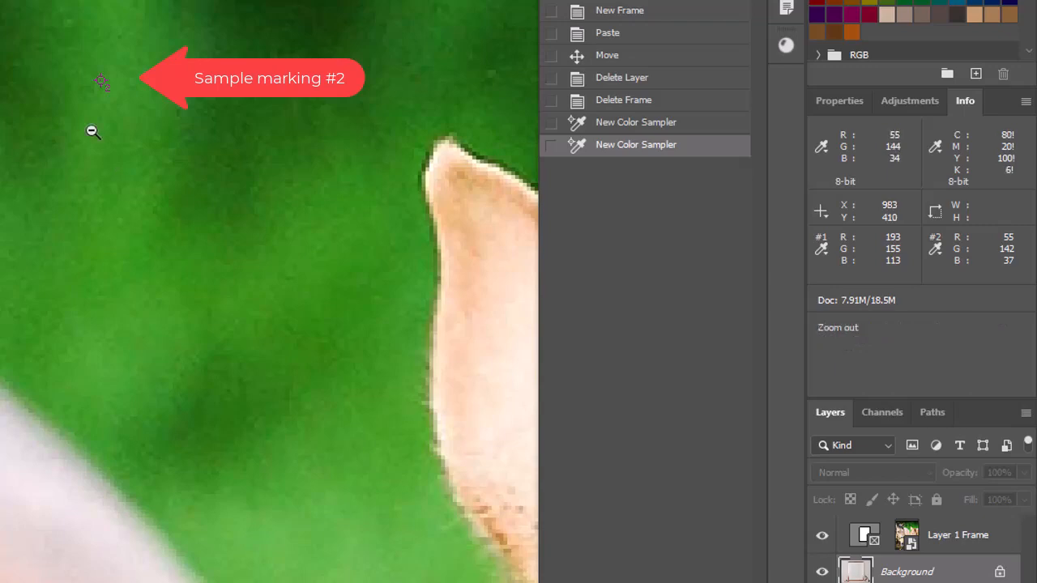
left_click(93, 131, "alt")
left_click(107, 124, "alt")
left_click(76, 128, "alt")
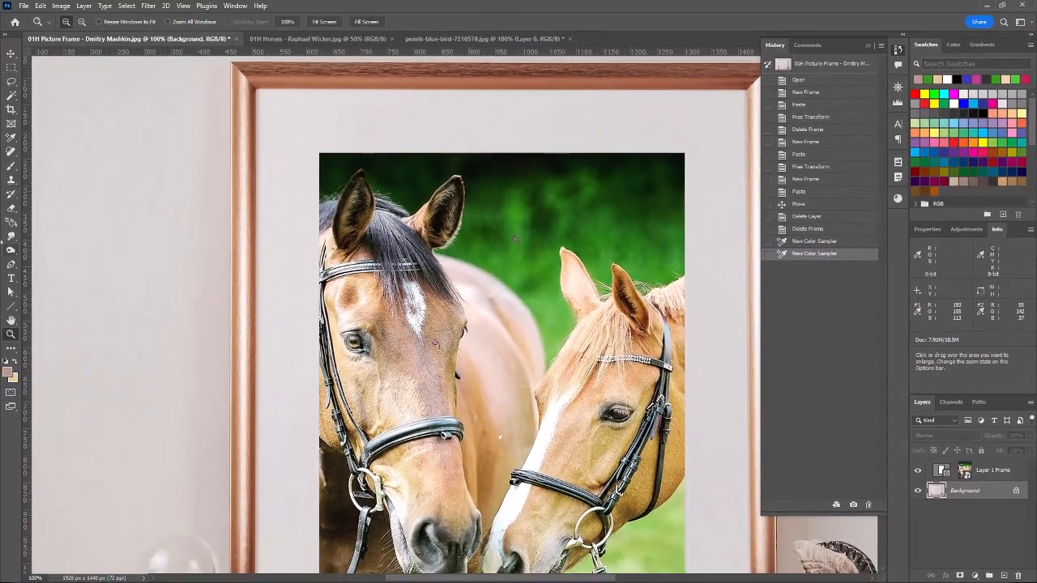
left_click(11, 96)
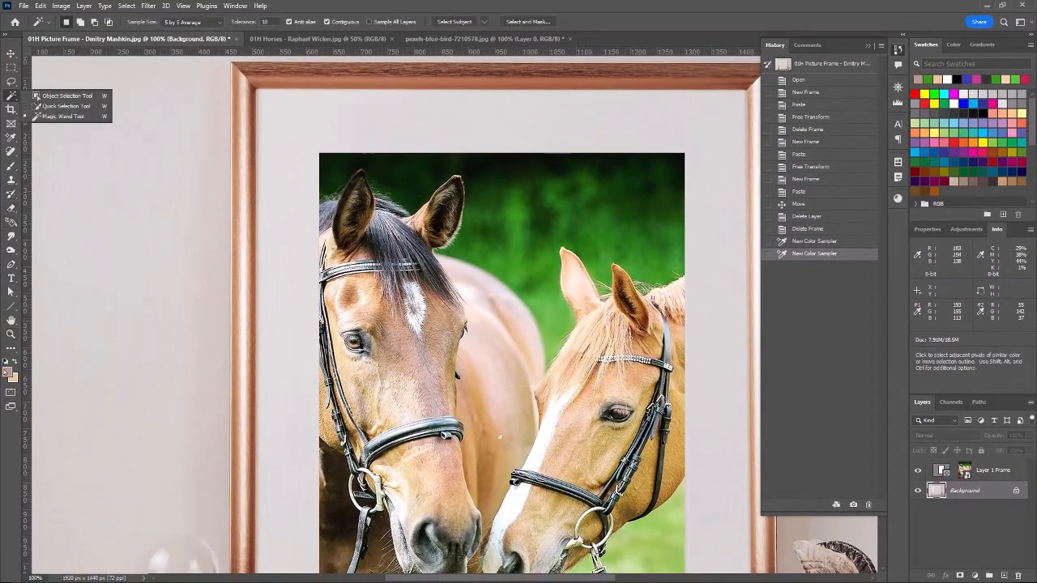
left_click(9, 372)
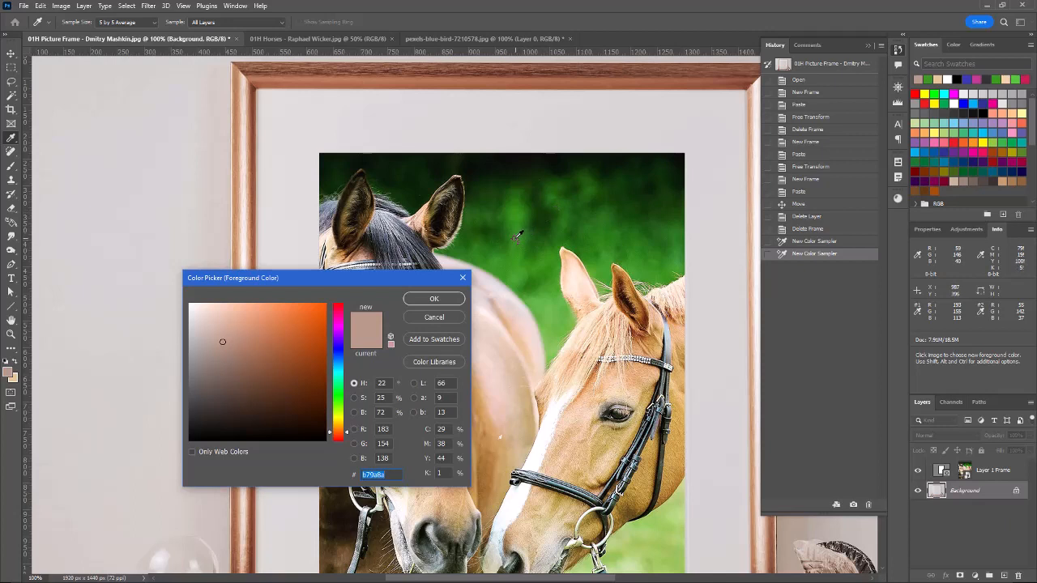
left_click(517, 237)
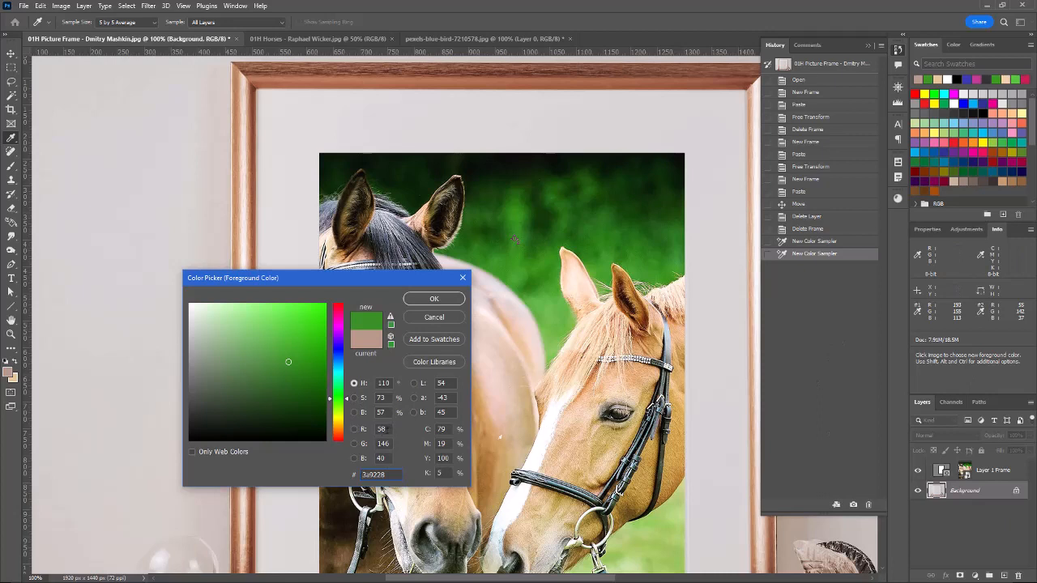
Set the foreground color to R 55, G 142, B 37 and accept it.
left_click_drag(387, 430, 368, 431)
type("55")
key("Tab")
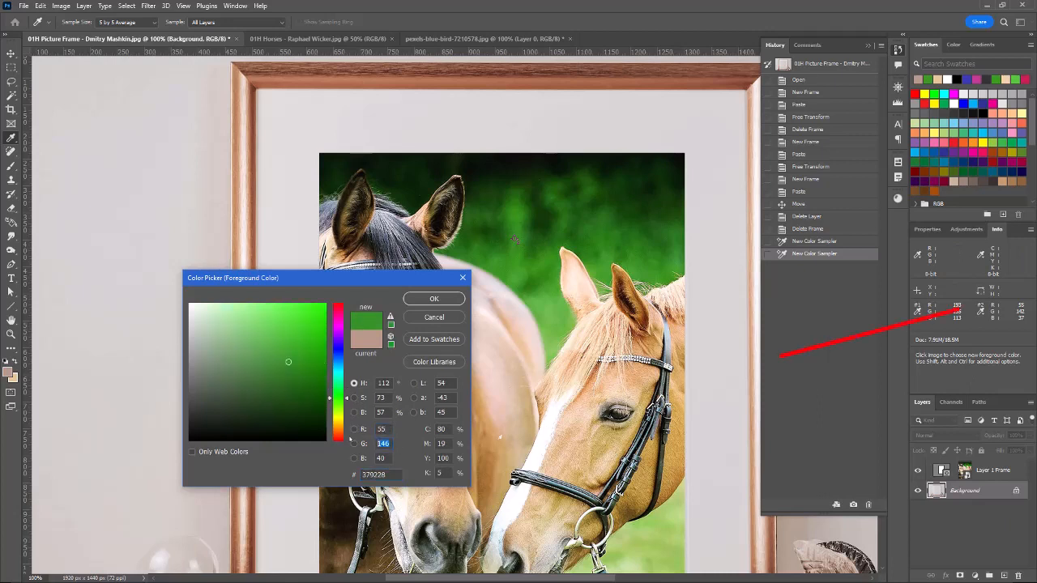
type("142")
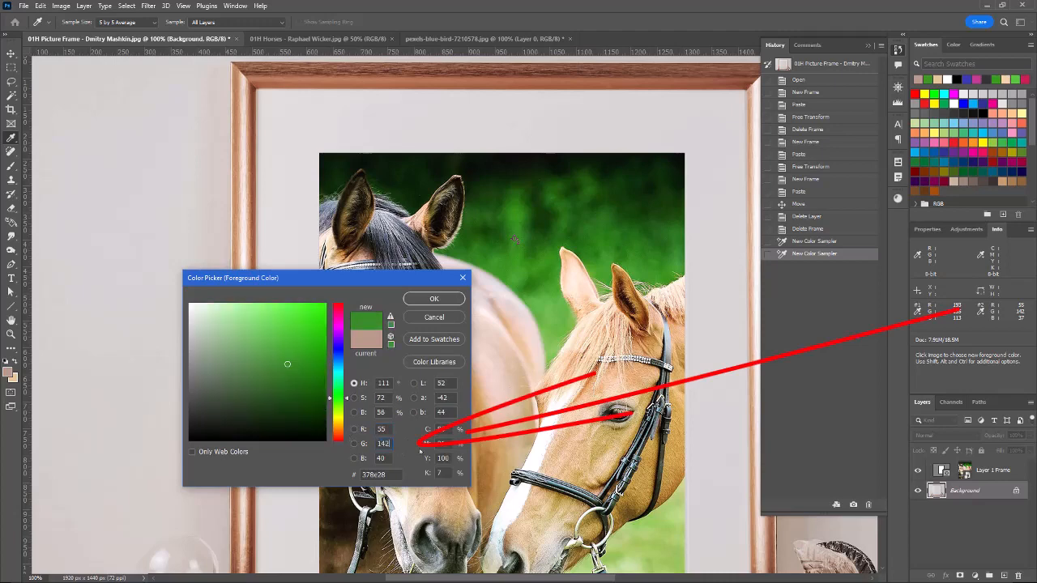
key("Tab")
type("37")
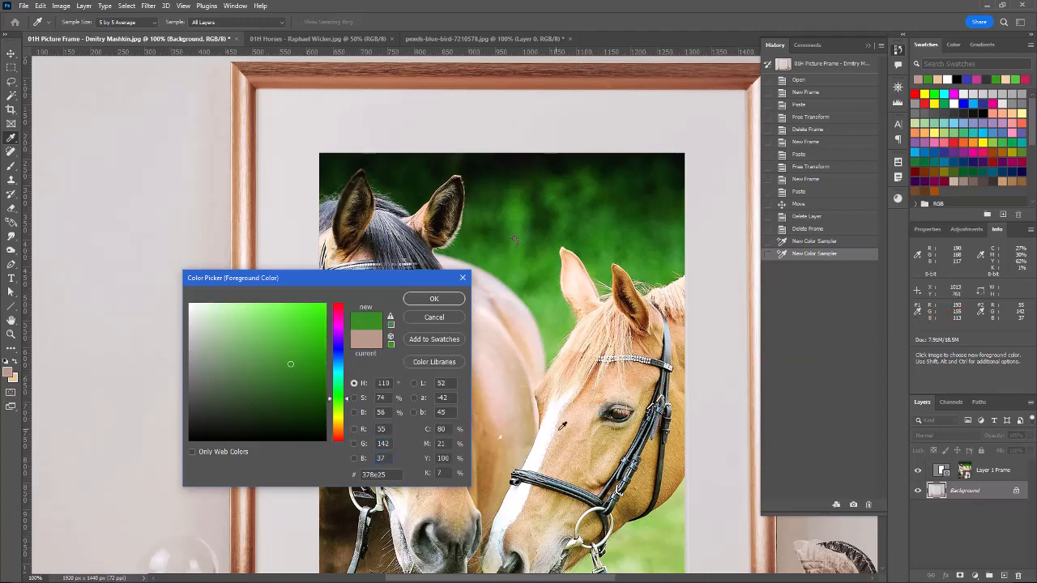
key("Return")
Change the Info readout of color sampler #1 to HSB Color and of sampler #2 to CMYK Color.
key("w")
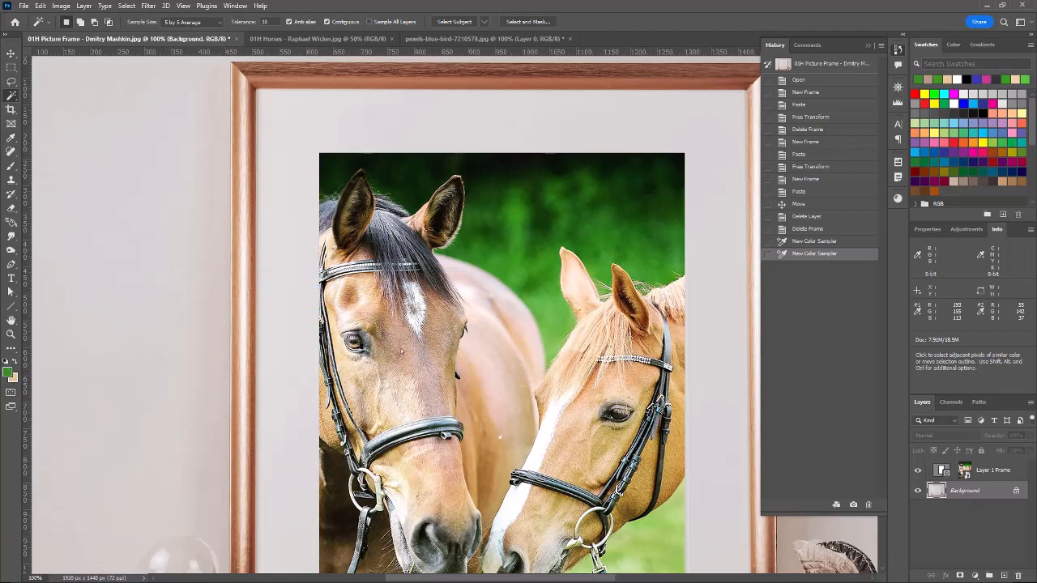
key("i")
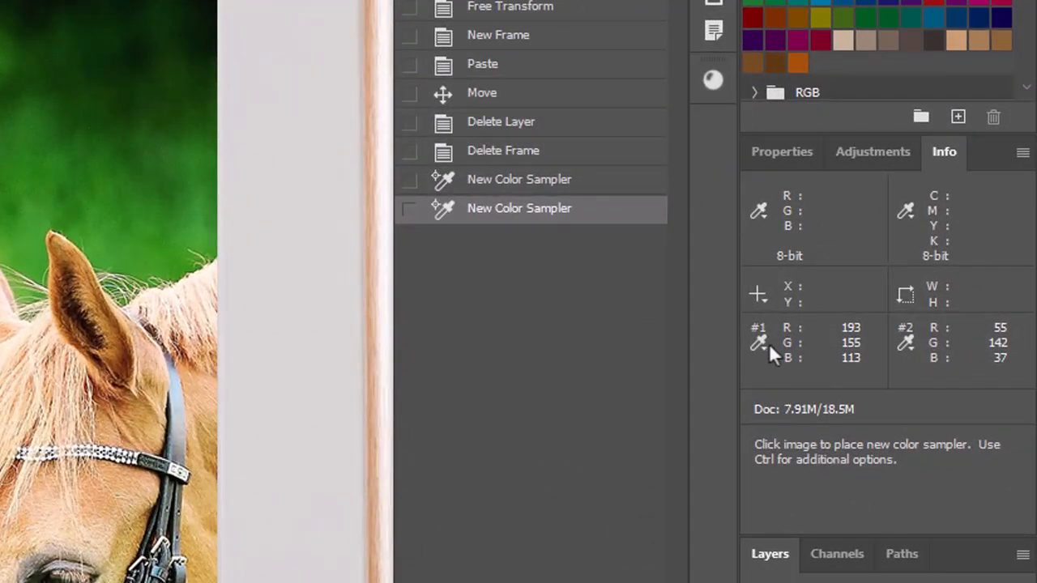
left_click(758, 342)
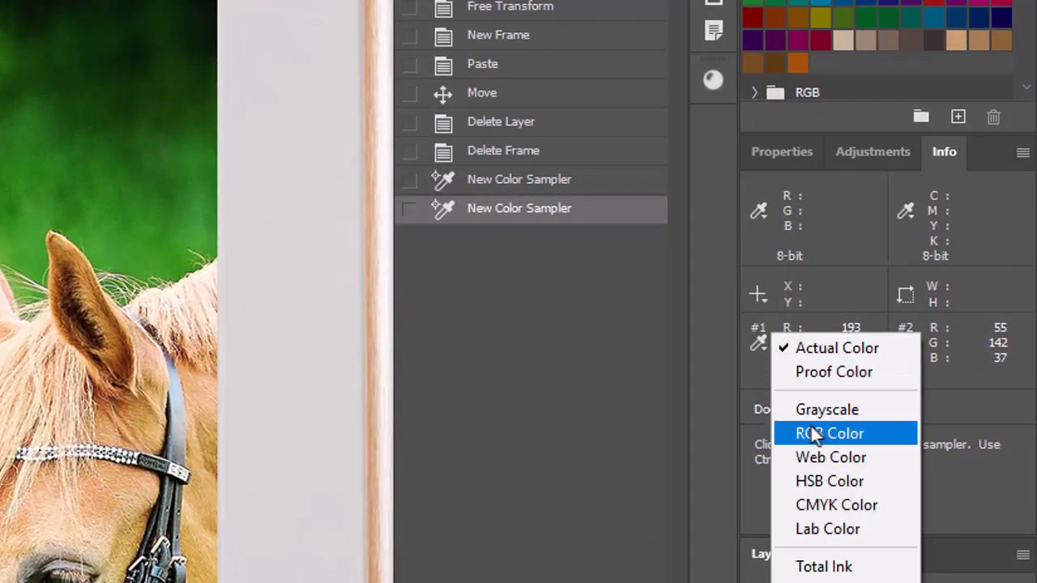
left_click(821, 483)
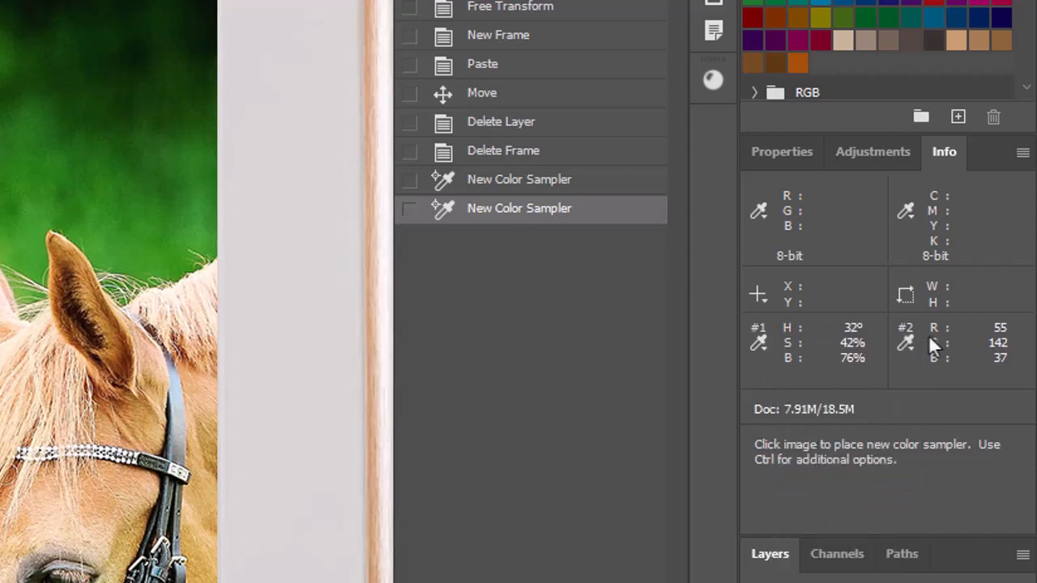
left_click(906, 342)
left_click(948, 507)
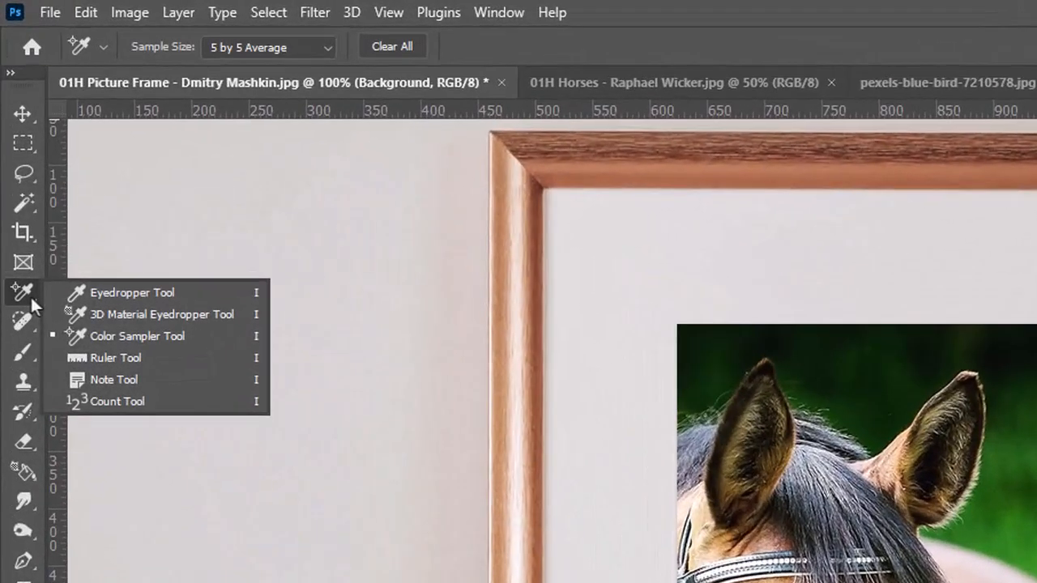
Measure the width of the framed horses photo along its upper edge with the Ruler tool.
left_click(106, 359)
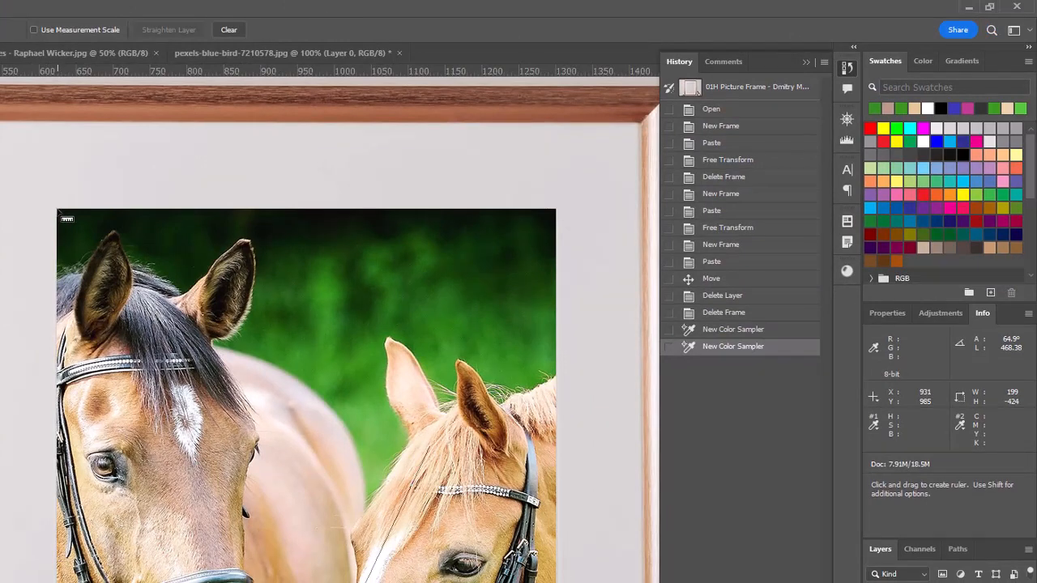
left_click_drag(58, 210, 557, 211)
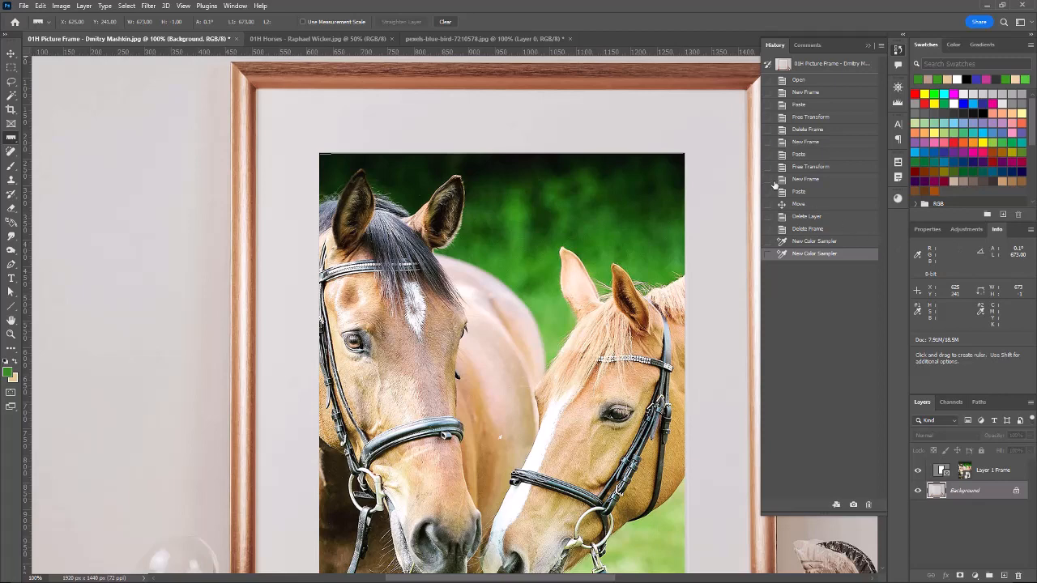
Straighten the dog photo's layer using a ruler line about 1185 px long drawn along the white fence's upper rail.
left_click(457, 39)
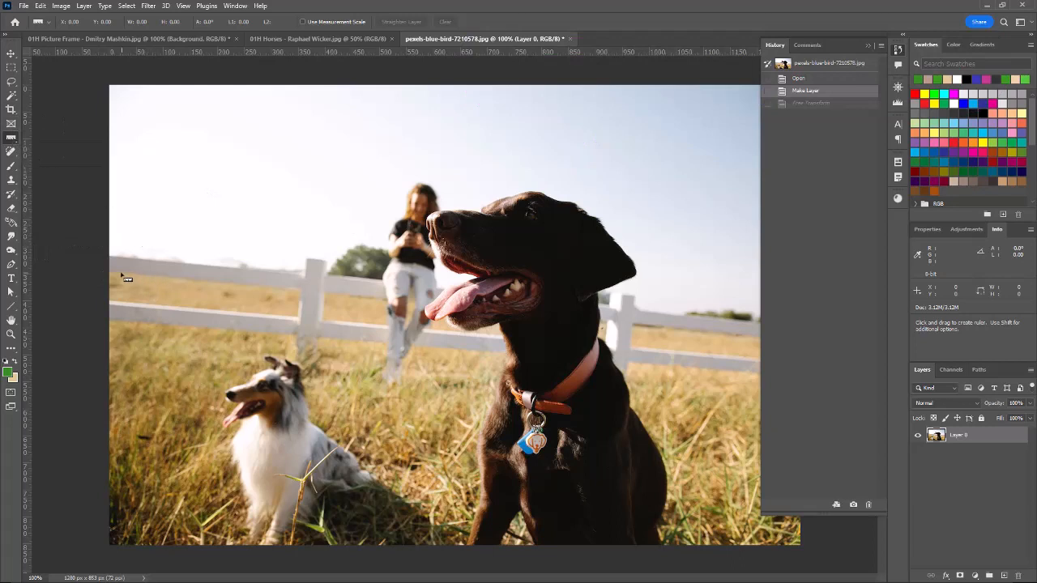
left_click_drag(117, 272, 754, 341)
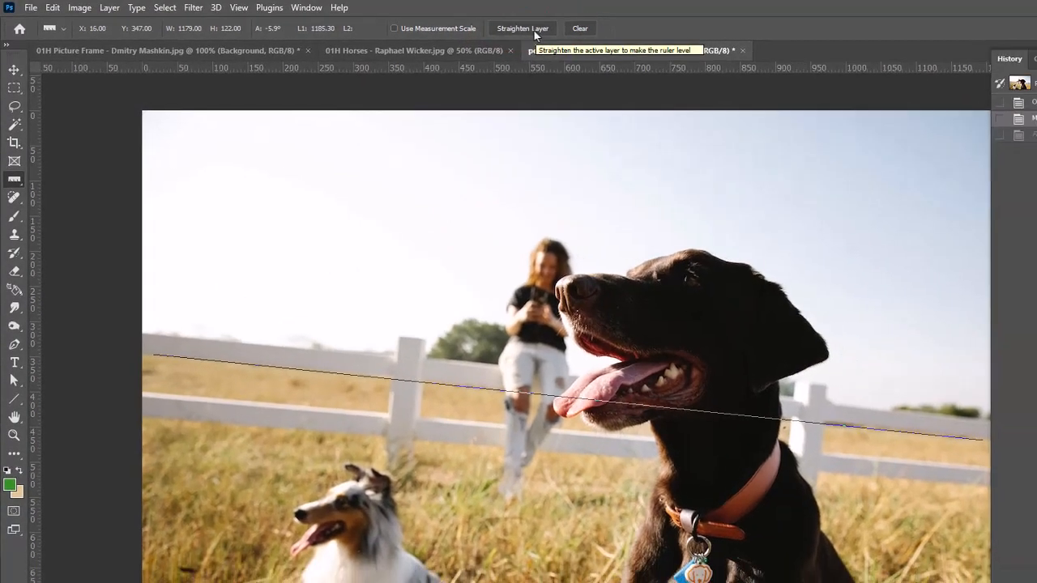
left_click(559, 32)
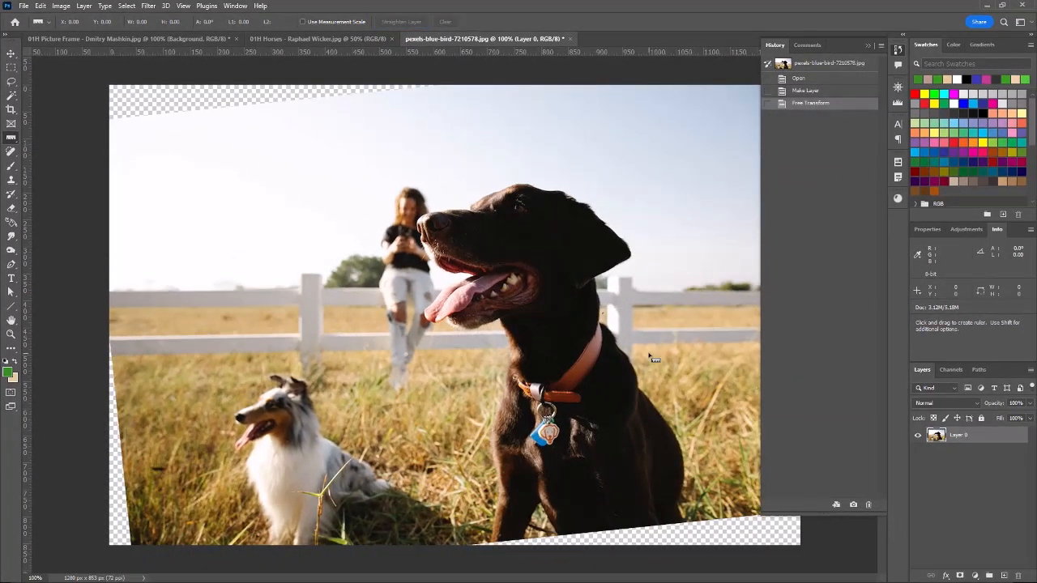
Crop the straightened dog photo to a rectangular selection of about 1170 × 697 px that excludes the transparent corners.
left_click(11, 67)
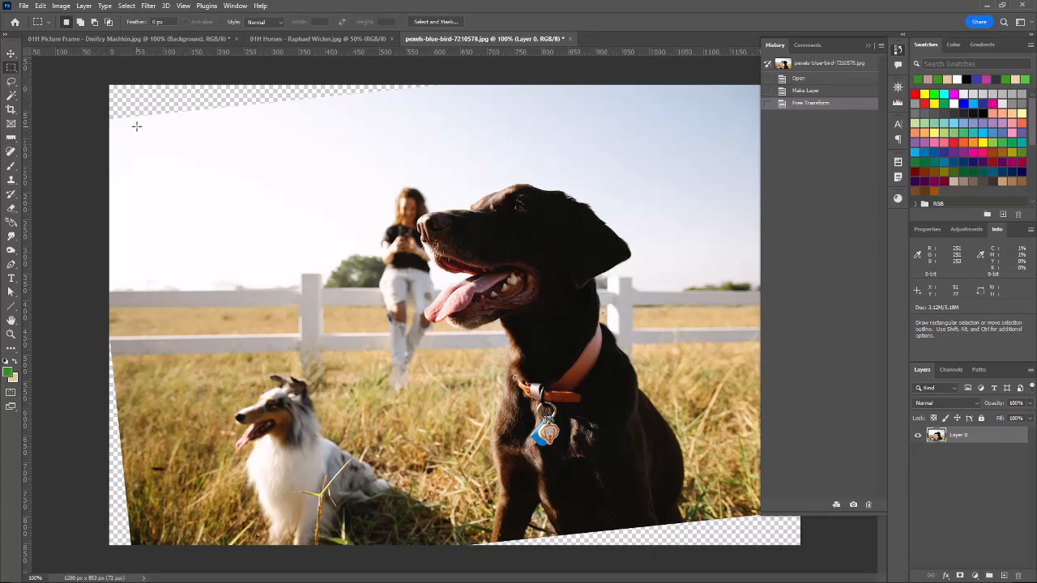
left_click_drag(137, 126, 765, 502)
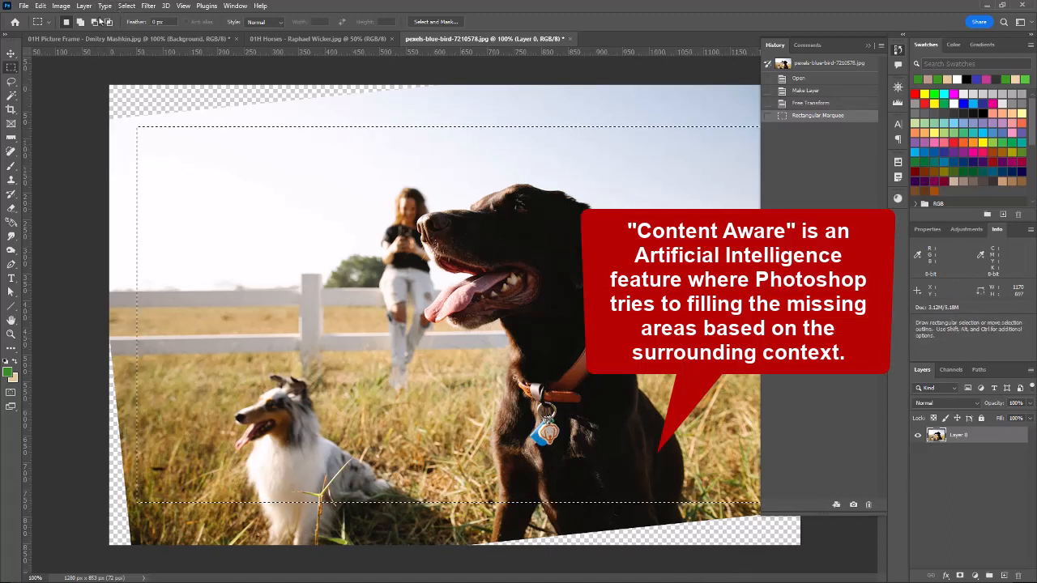
left_click(63, 7)
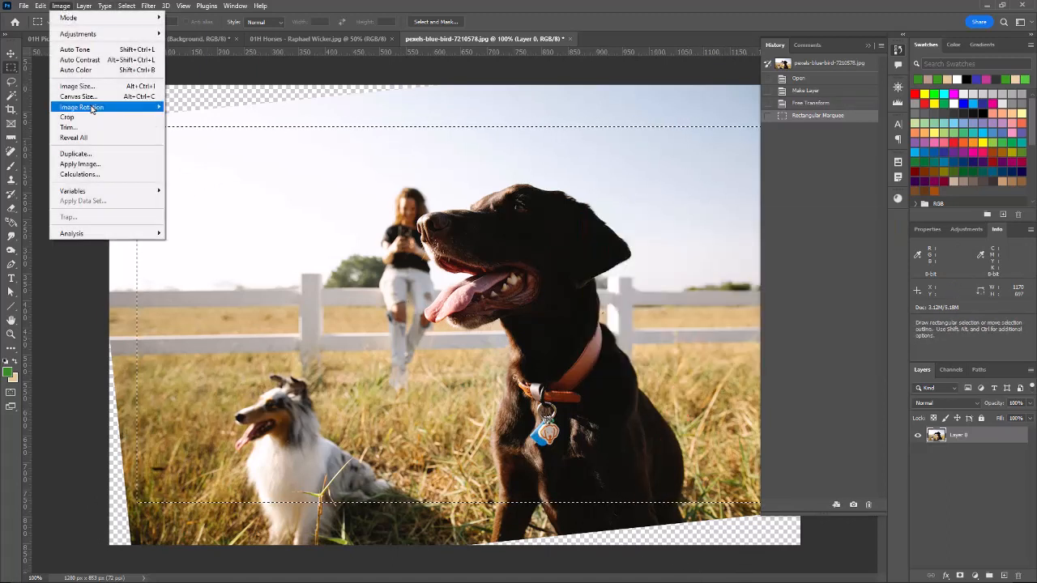
left_click(67, 117)
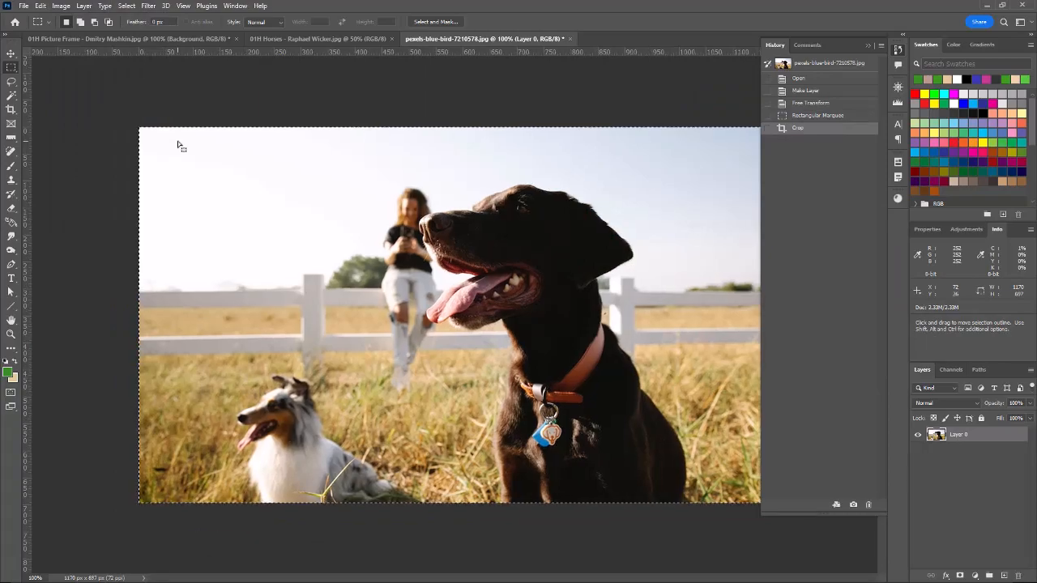
Place a note on the sky in the dog photo with the text "Can we repalce the sky?".
right_click(11, 138)
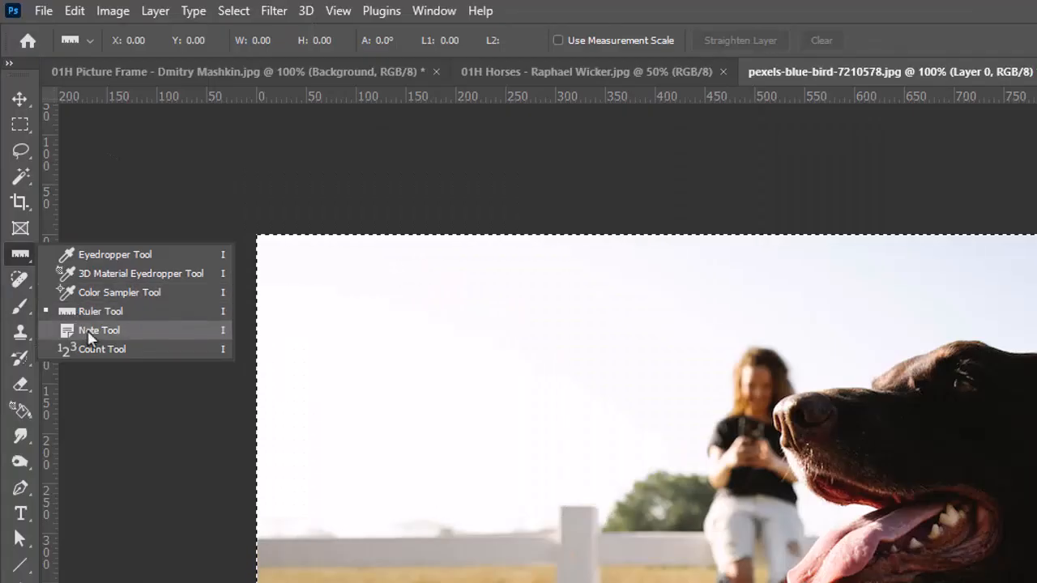
left_click(89, 333)
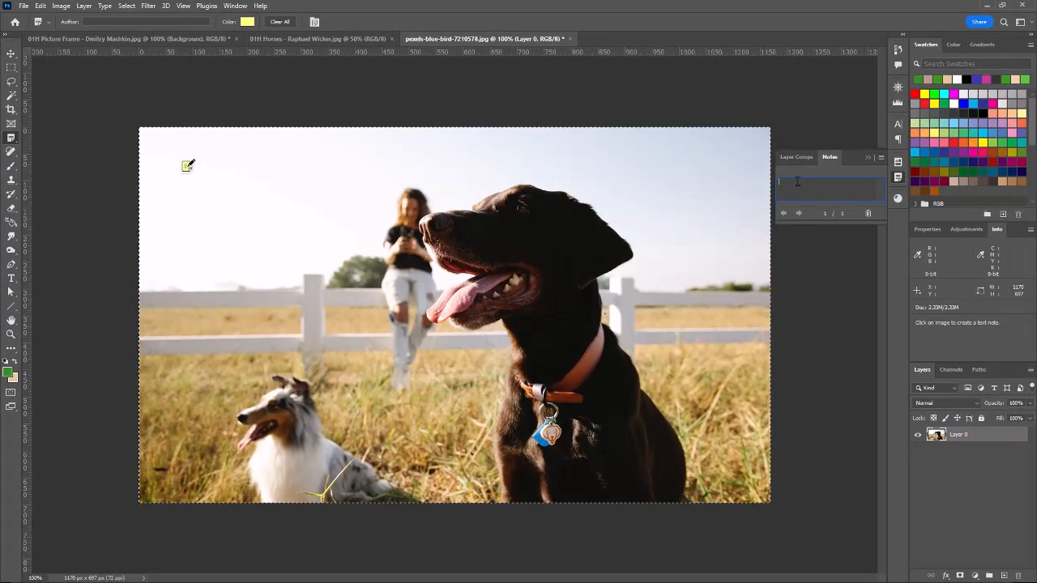
type("Can we repl")
type("ace the sky")
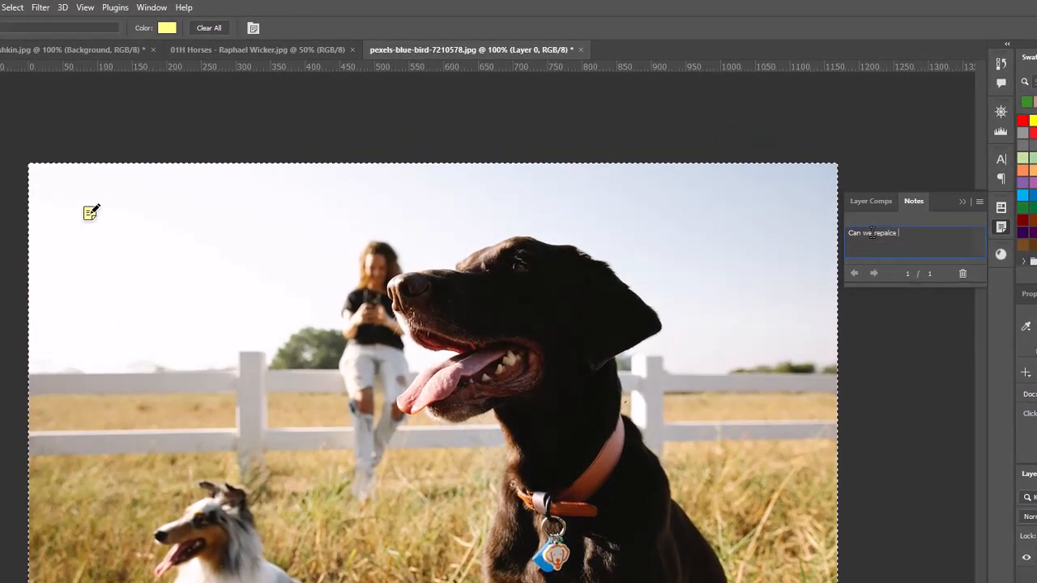
type("?")
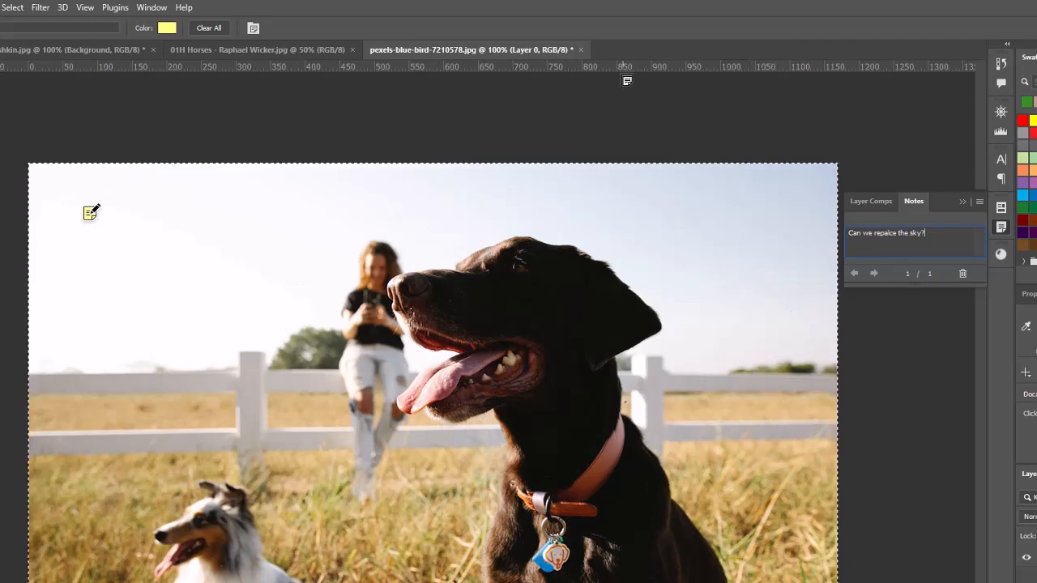
Switch to the Move tool and reopen the note on the sky to show its text.
key("v")
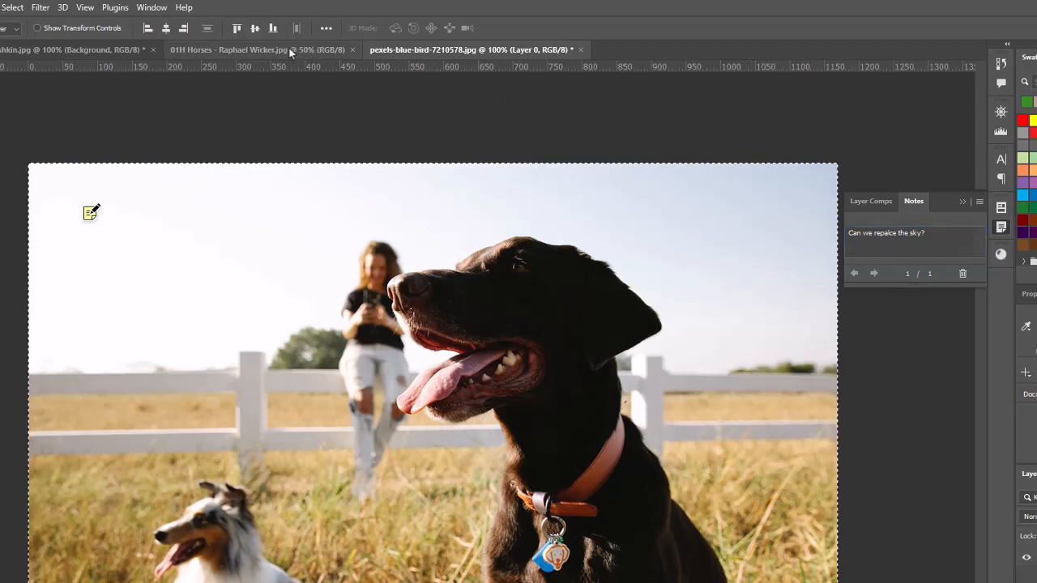
left_click(91, 219)
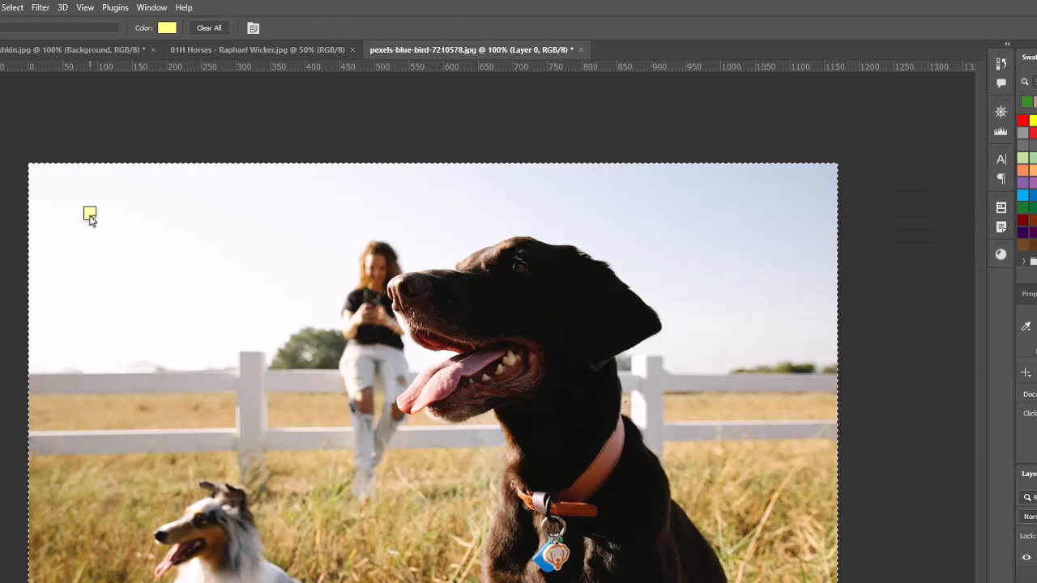
double_click(90, 215)
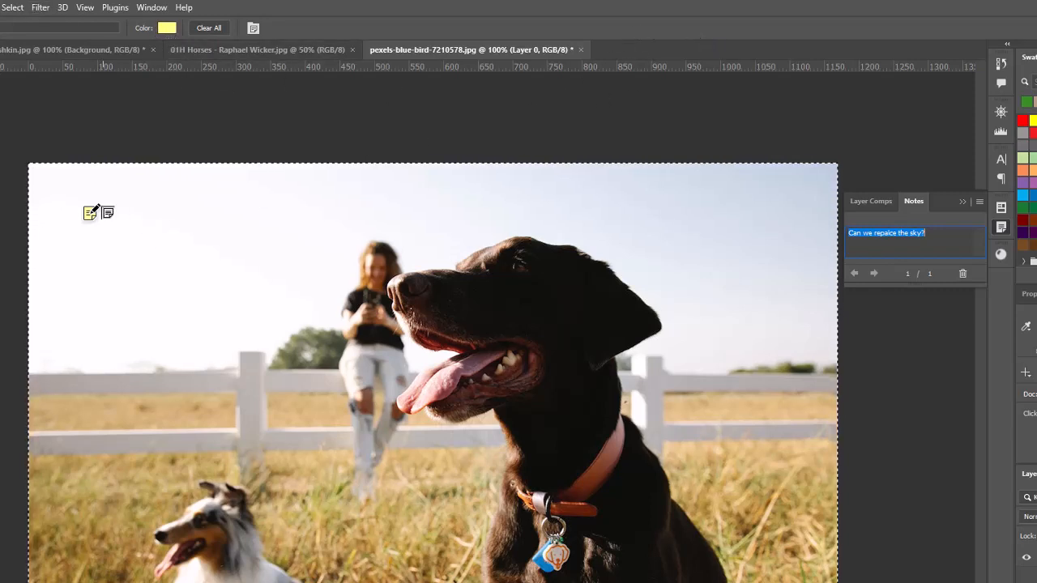
Delete the note from the sky in the dog photo.
right_click(90, 214)
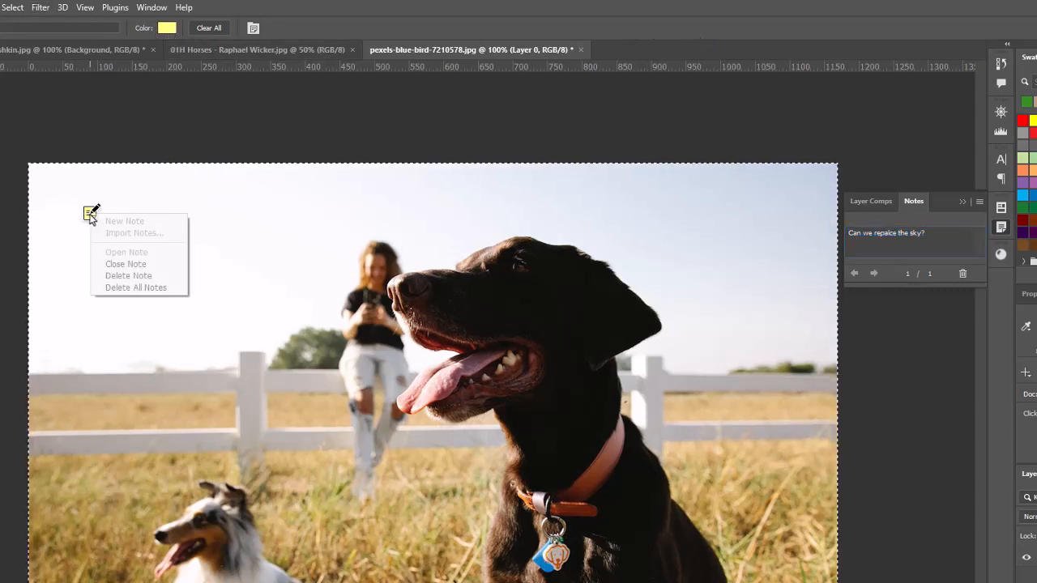
left_click(128, 279)
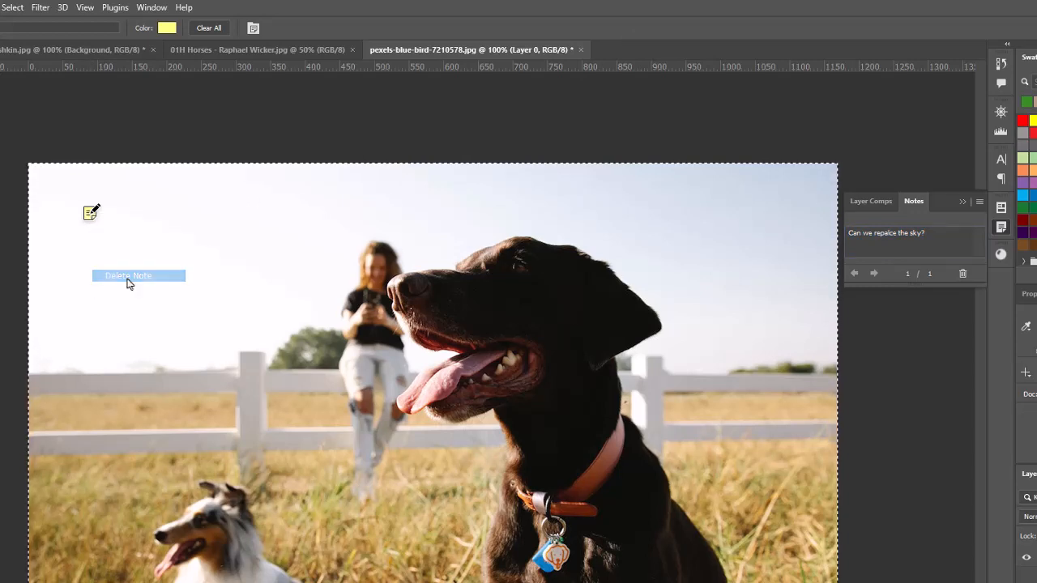
left_click(450, 282)
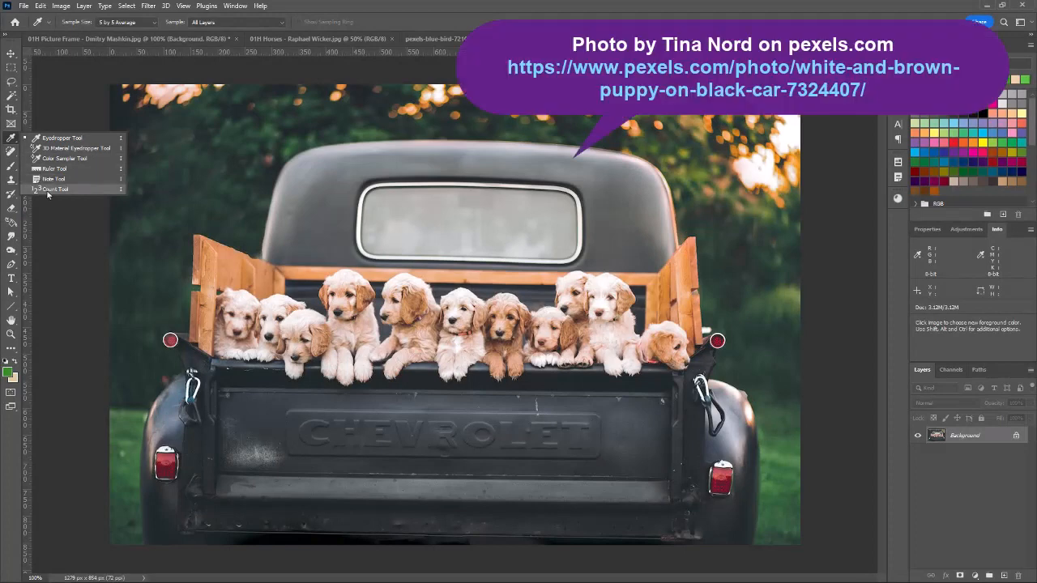
Activate the Count tool on the puppies photo and set its count color to a bright magenta with hue 312°.
left_click(53, 189)
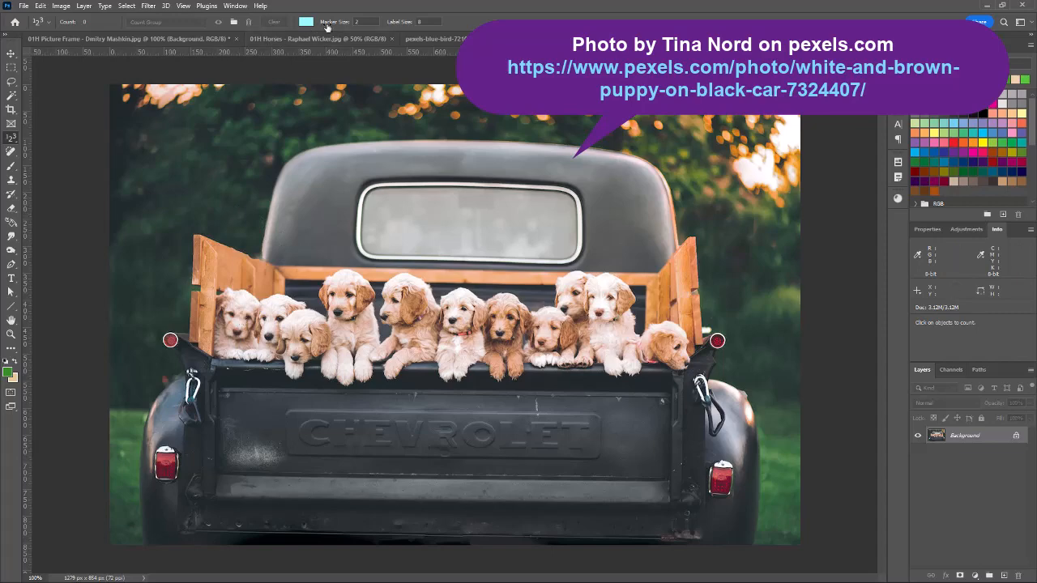
left_click(306, 22)
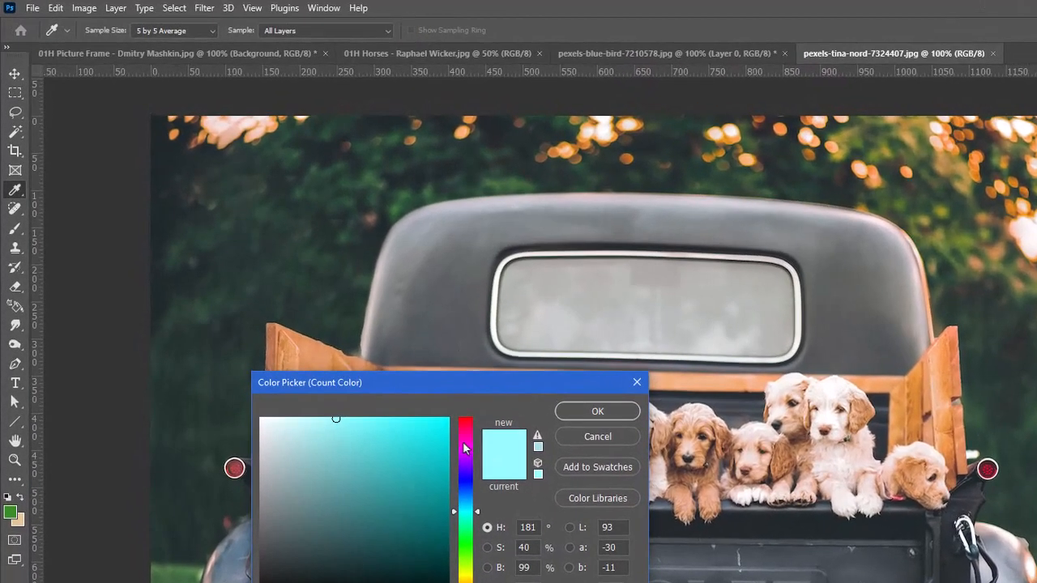
left_click(463, 442)
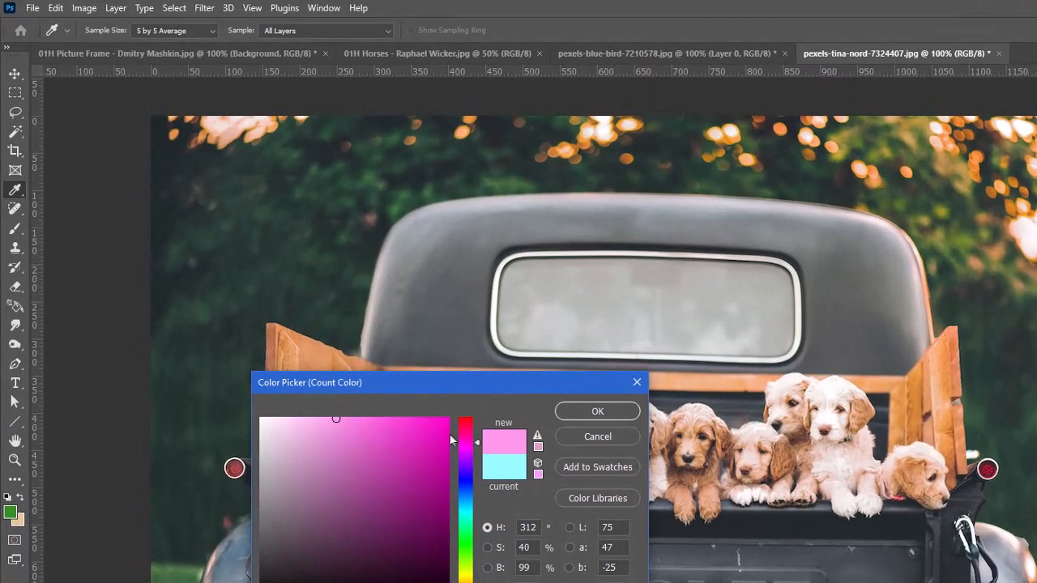
left_click(438, 426)
left_click(600, 415)
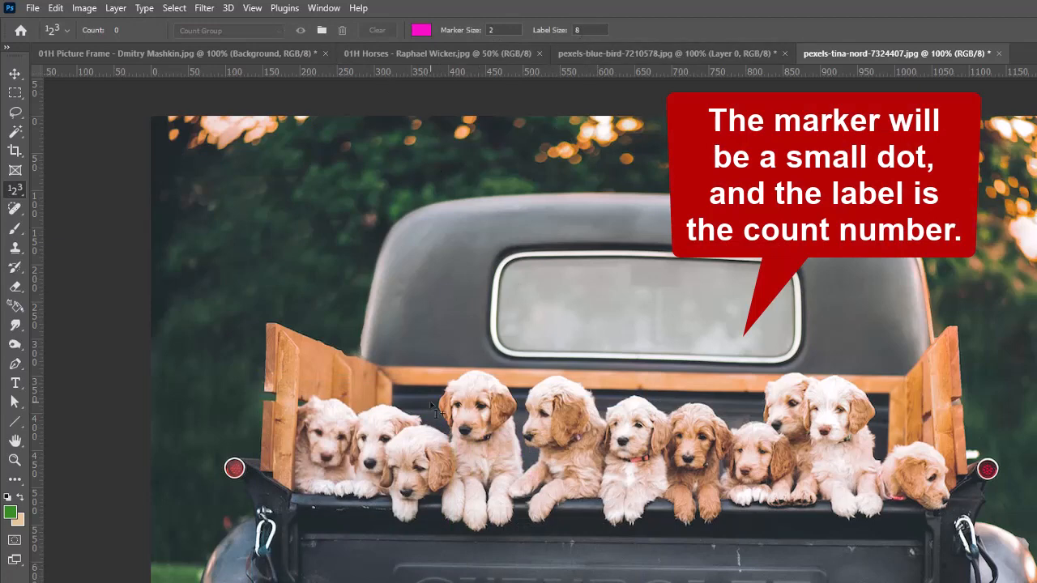
Set the Count tool's marker size to 10 and label size to 20.
left_click(495, 31)
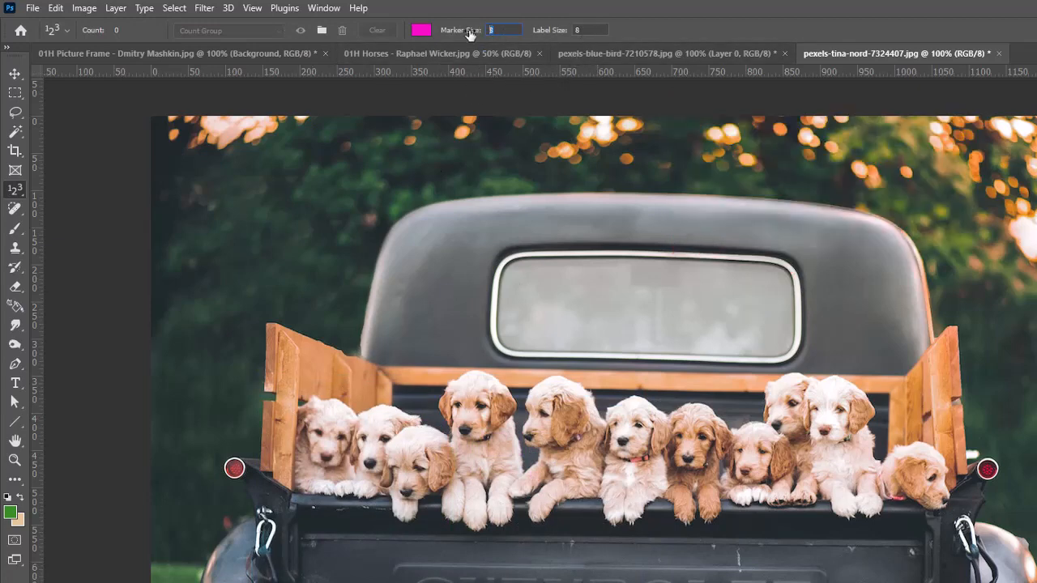
type("10")
key("Tab")
type("20")
key("Return")
Count the puppies in the truck bed by placing one numbered marker on each of the eleven, working from left to right.
left_click(331, 419)
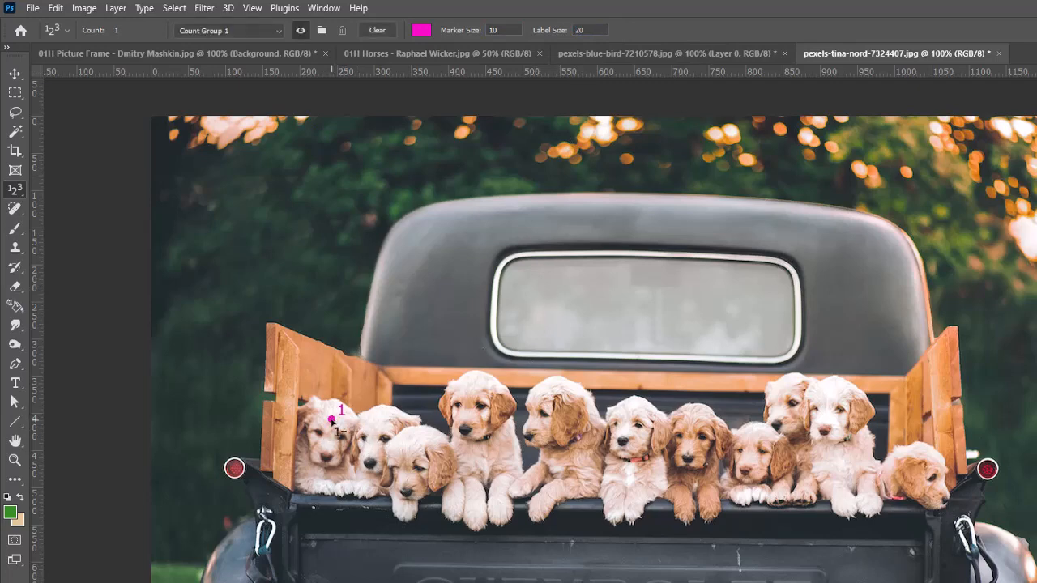
left_click(380, 432)
left_click(419, 459)
left_click(493, 452)
left_click(568, 464)
left_click(632, 476)
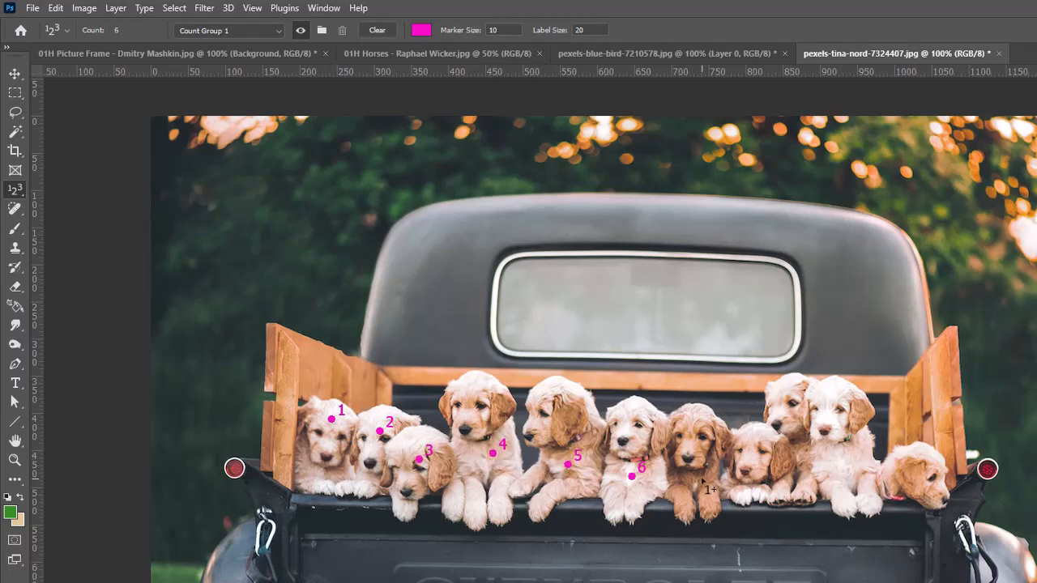
left_click(706, 428)
left_click(764, 470)
left_click(784, 387)
left_click(835, 400)
left_click(909, 479)
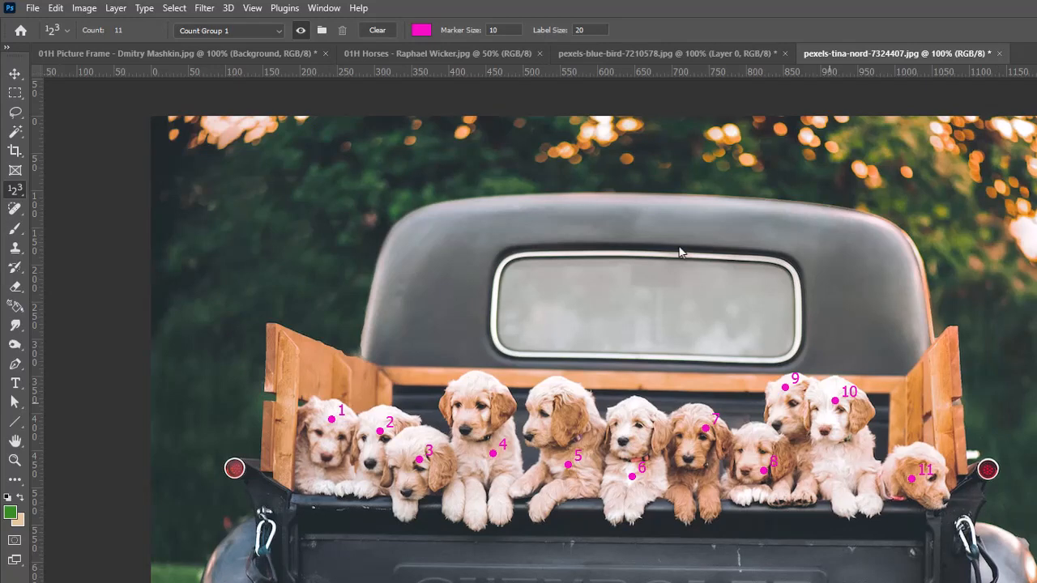
left_click(19, 193)
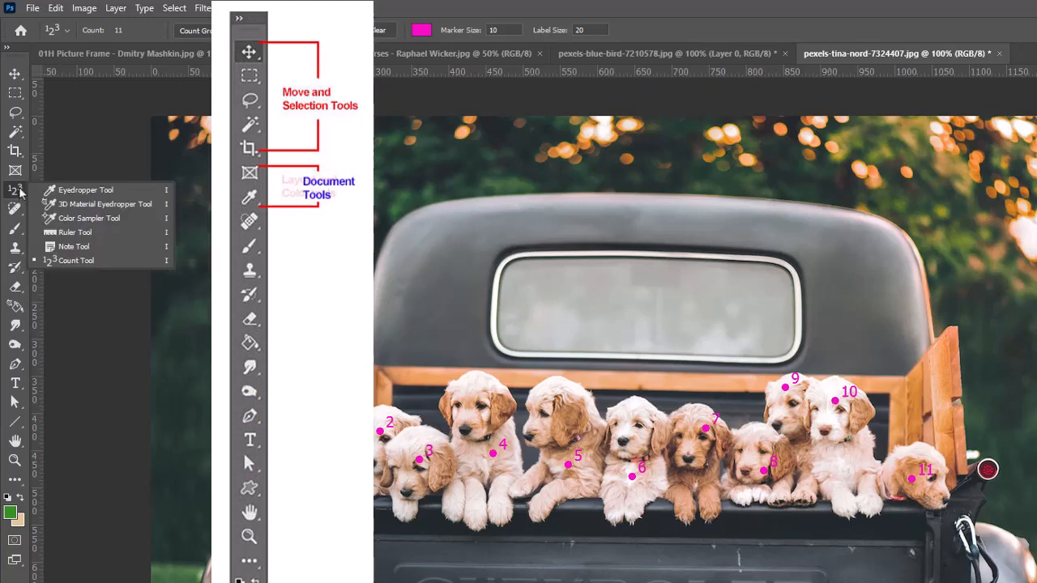